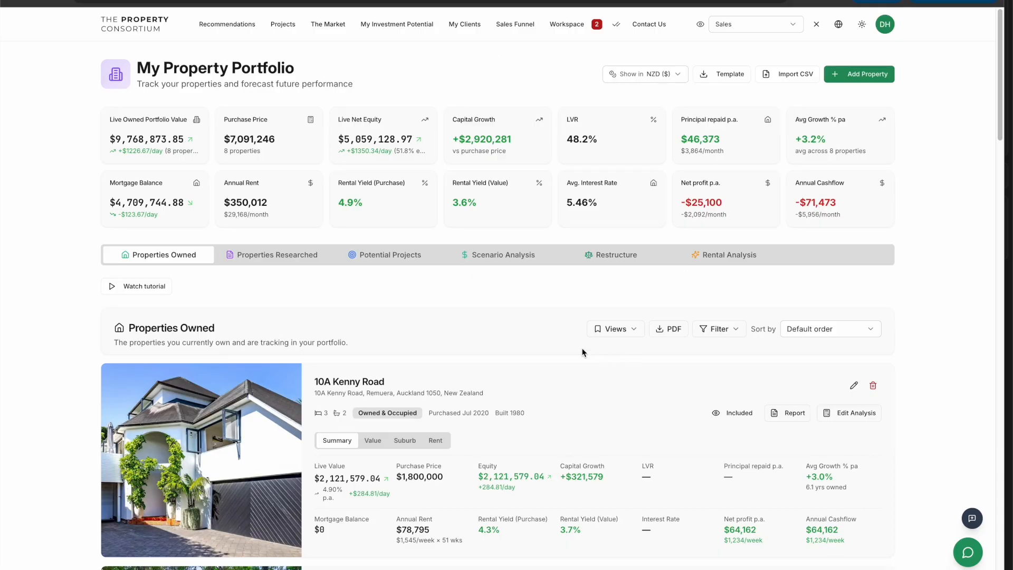
Scroll through the owned properties list to review each property's figures
{"action": "scroll", "coordinate": [394, 315], "scroll_direction": "down", "scroll_amount": 2}
{"action": "scroll", "coordinate": [325, 247], "scroll_direction": "down", "scroll_amount": 2}
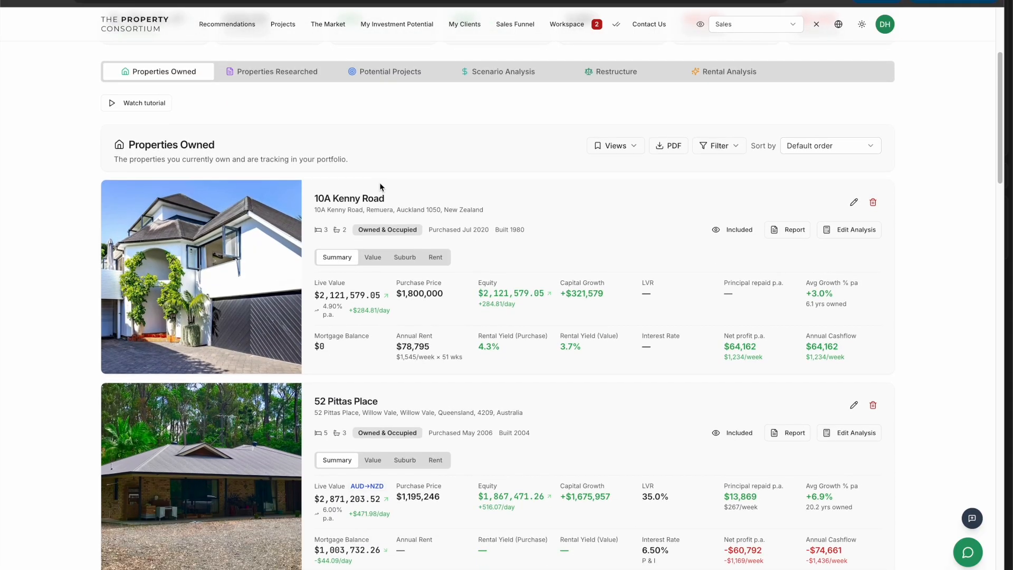
{"action": "scroll", "coordinate": [309, 185], "scroll_direction": "down", "scroll_amount": 1}
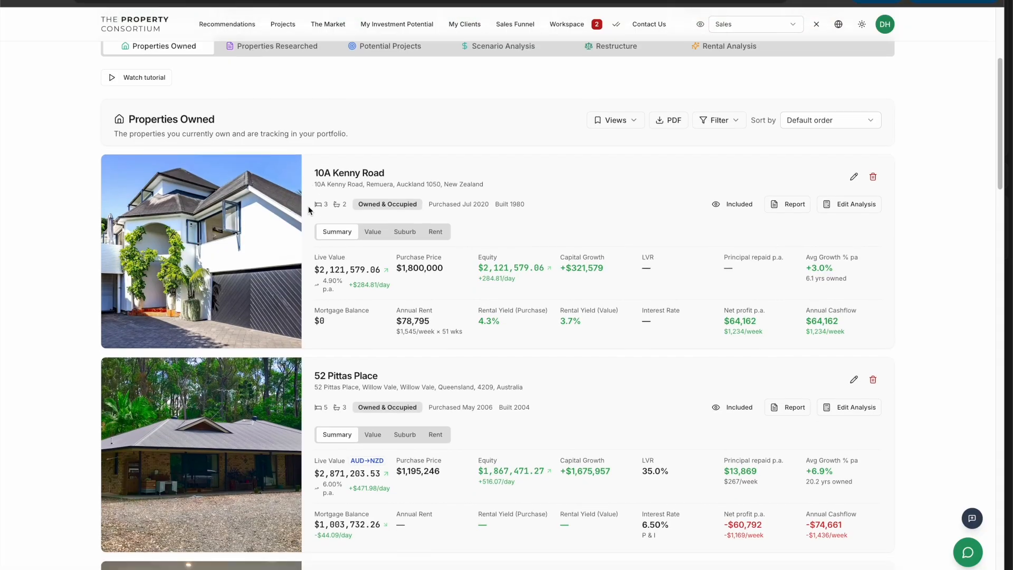
{"action": "scroll", "coordinate": [211, 199], "scroll_direction": "down", "scroll_amount": 2}
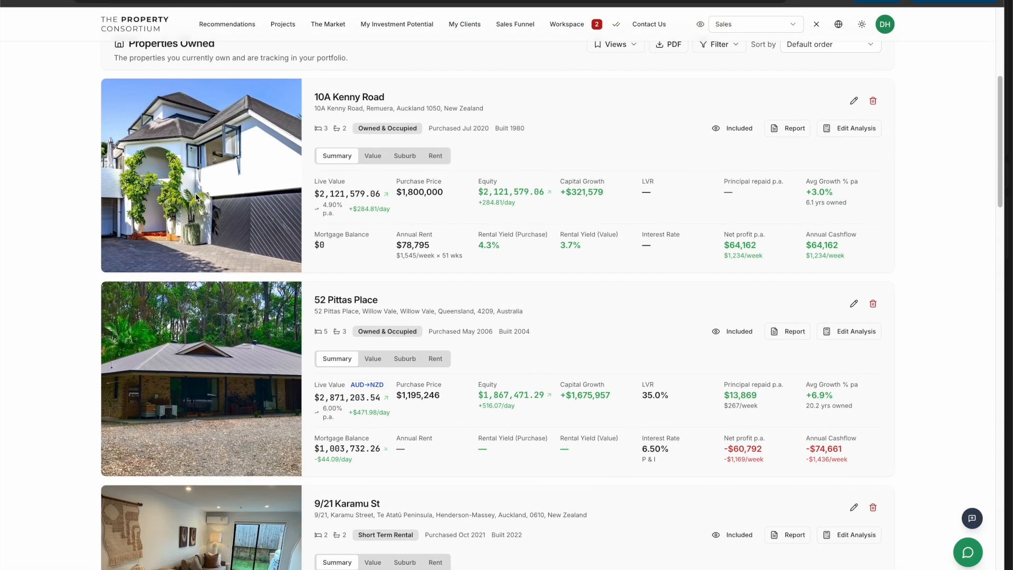
{"action": "scroll", "coordinate": [197, 197], "scroll_direction": "down", "scroll_amount": 2}
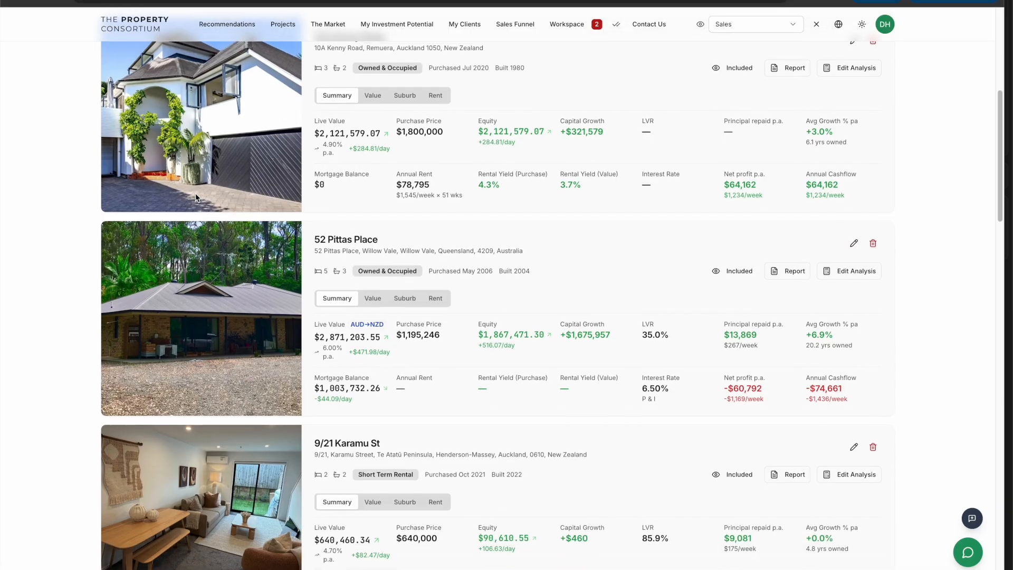
{"action": "scroll", "coordinate": [339, 172], "scroll_direction": "down", "scroll_amount": 1}
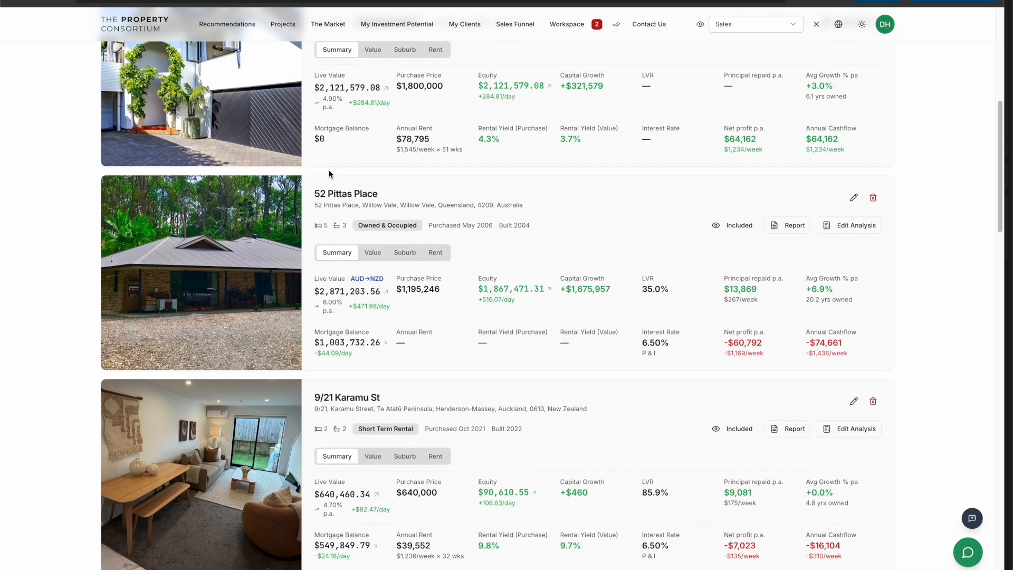
{"action": "scroll", "coordinate": [314, 166], "scroll_direction": "down", "scroll_amount": 7}
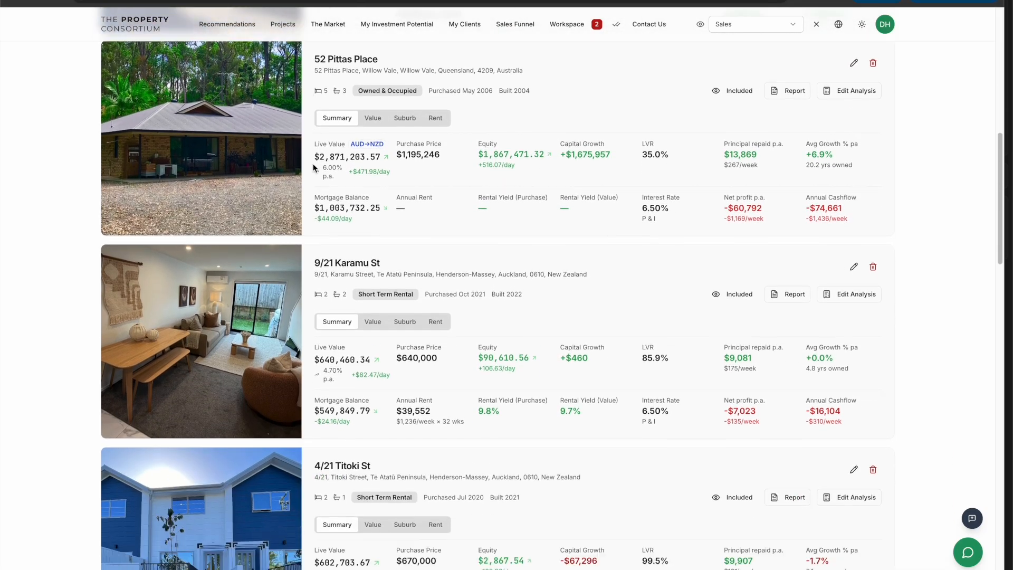
{"action": "scroll", "coordinate": [313, 167], "scroll_direction": "down", "scroll_amount": 8}
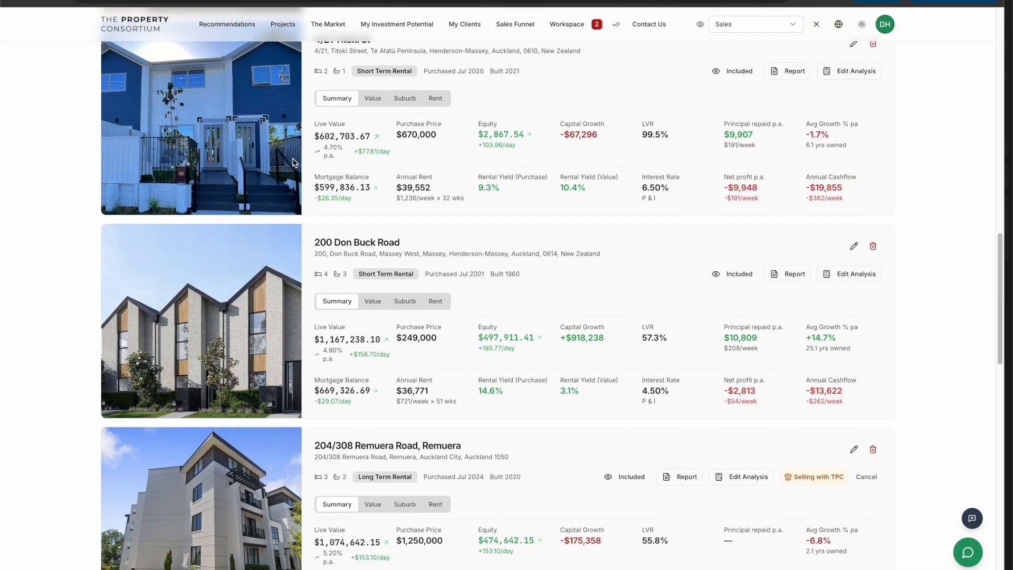
{"action": "scroll", "coordinate": [294, 162], "scroll_direction": "down", "scroll_amount": 4}
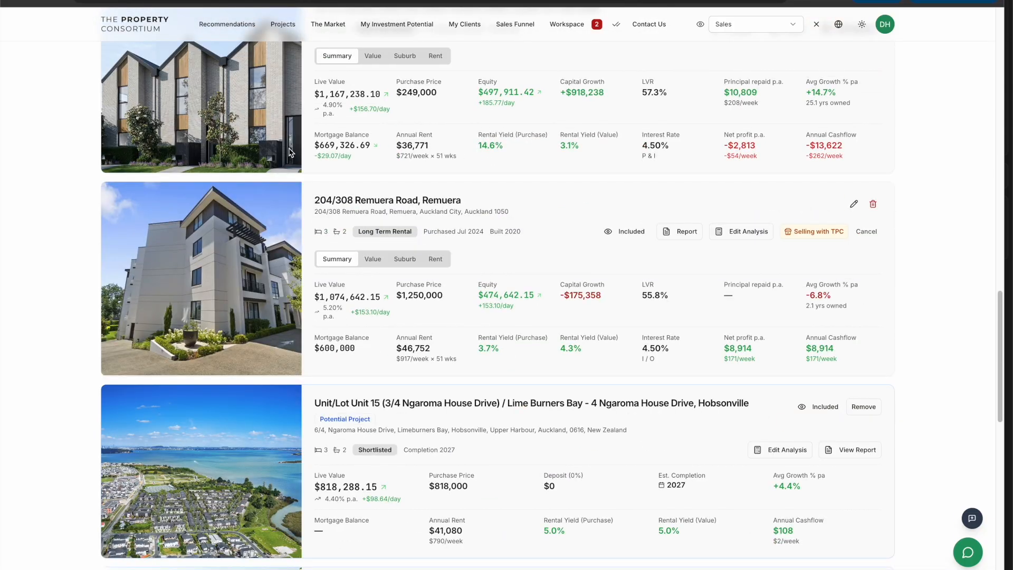
{"action": "scroll", "coordinate": [289, 150], "scroll_direction": "up", "scroll_amount": 20}
{"action": "scroll", "coordinate": [289, 147], "scroll_direction": "up", "scroll_amount": 4}
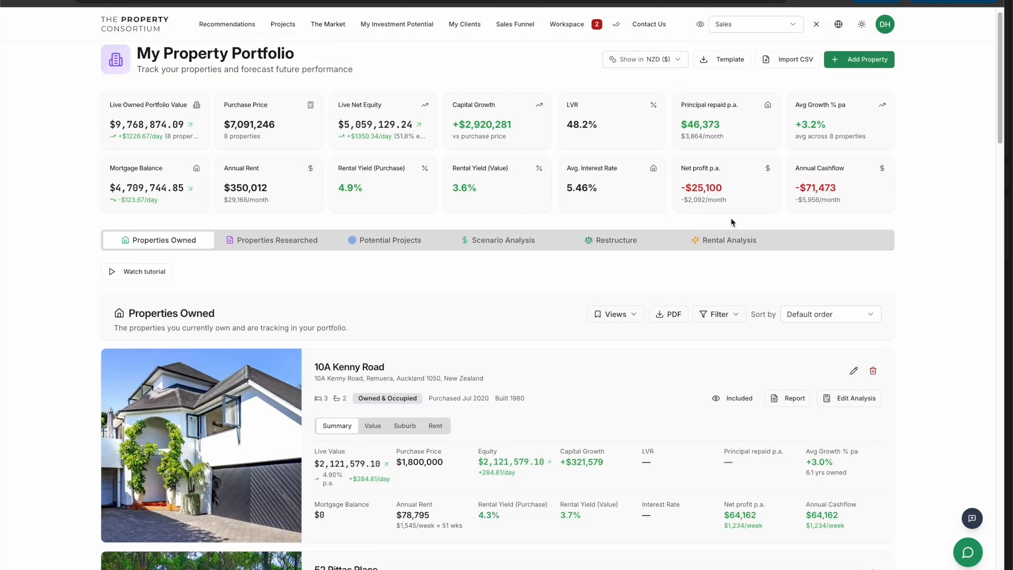
Sort the owned properties by Interest Rate (high → low)
{"action": "double_click", "coordinate": [809, 313]}
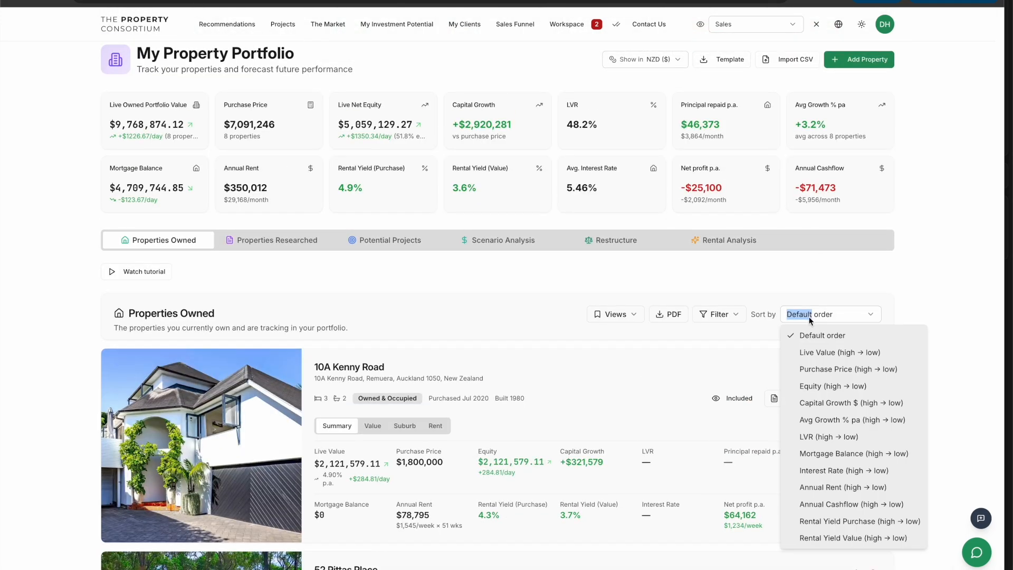
{"action": "left_click", "coordinate": [827, 469]}
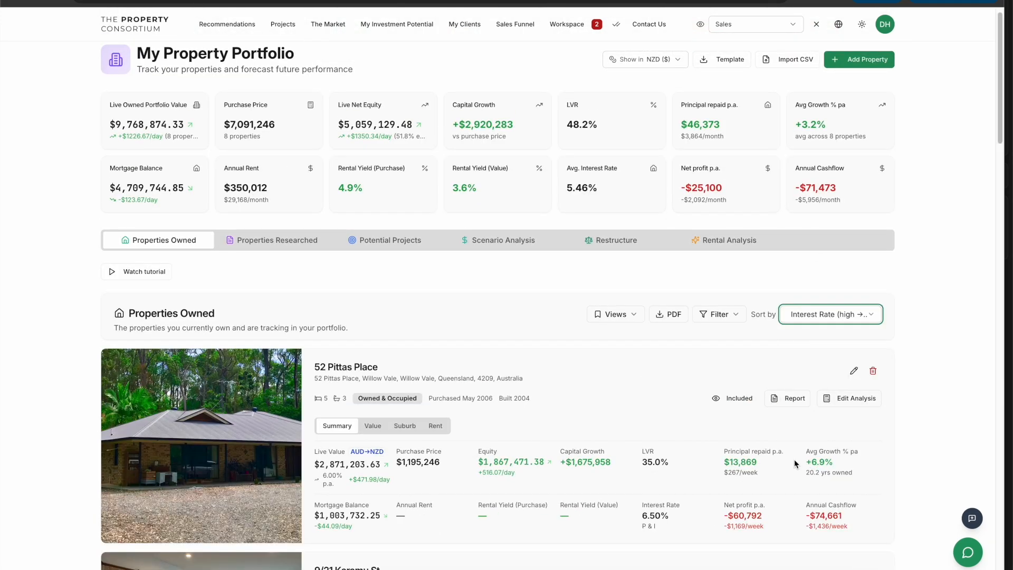
Filter the owned properties to show only the Short Term Rental and Long Term Rental categories
{"action": "scroll", "coordinate": [514, 273], "scroll_direction": "down", "scroll_amount": 2}
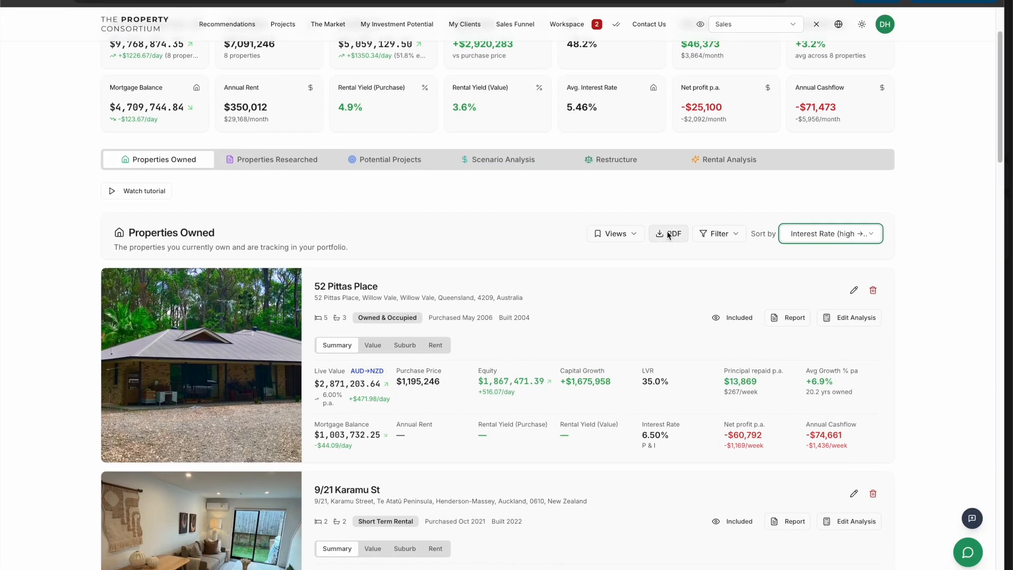
{"action": "left_click", "coordinate": [719, 237]}
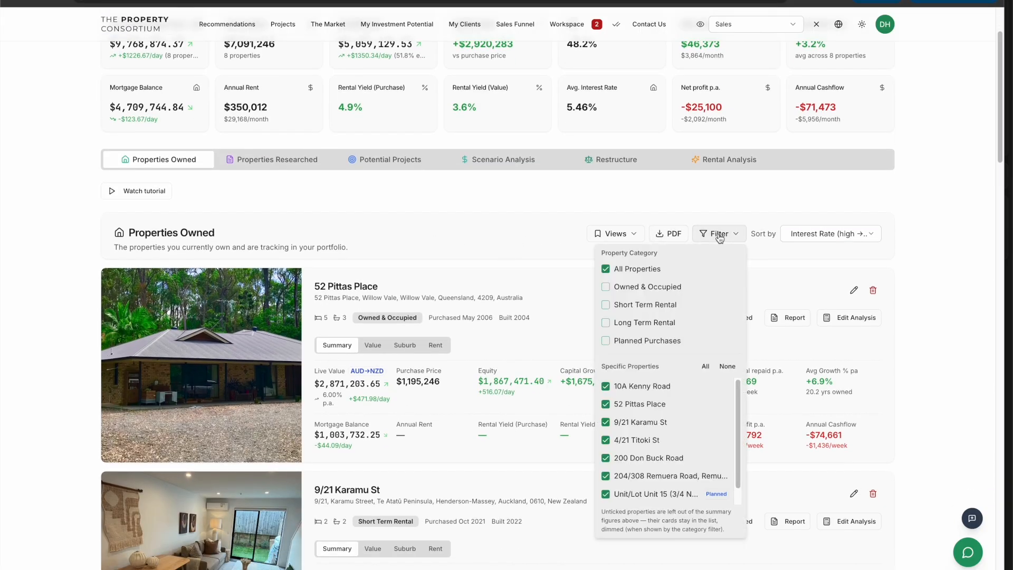
{"action": "left_click", "coordinate": [609, 273]}
{"action": "left_click", "coordinate": [604, 294]}
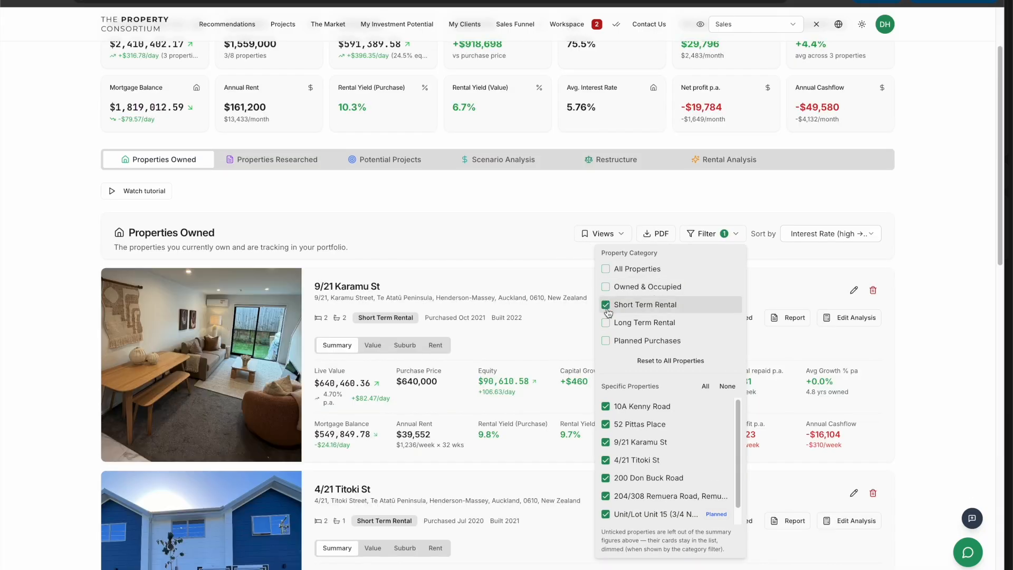
{"action": "left_click", "coordinate": [606, 323]}
{"action": "left_click", "coordinate": [515, 191]}
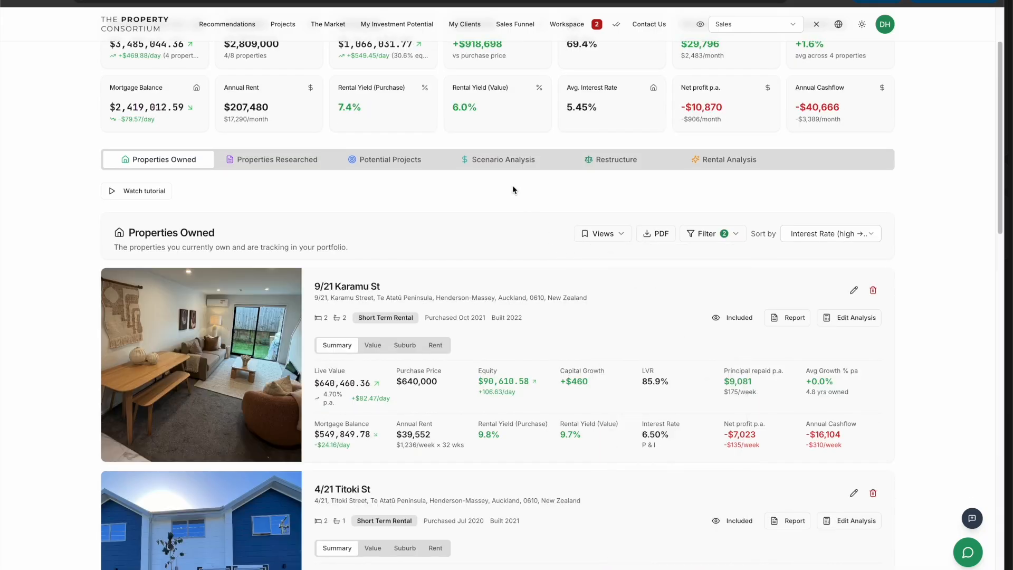
Open the Restructure tab of the portfolio
{"action": "scroll", "coordinate": [549, 221], "scroll_direction": "up", "scroll_amount": 3}
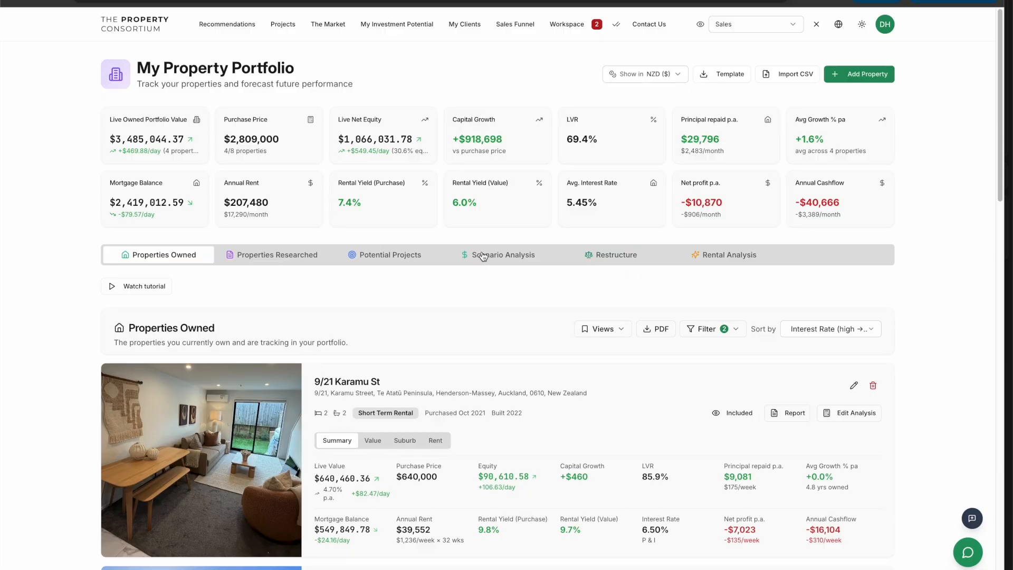
{"action": "scroll", "coordinate": [634, 363], "scroll_direction": "down", "scroll_amount": 2}
{"action": "scroll", "coordinate": [538, 278], "scroll_direction": "down", "scroll_amount": 6}
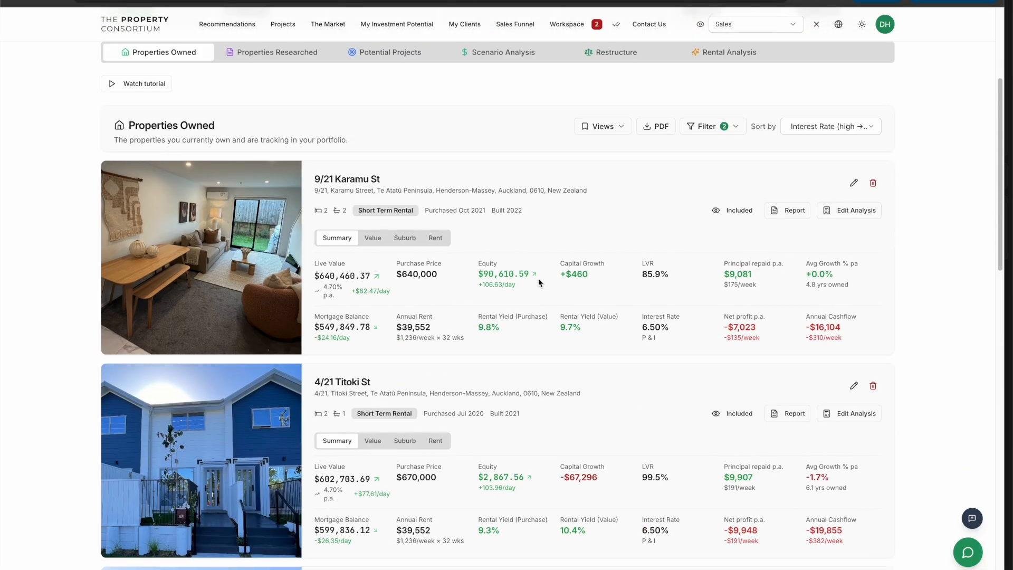
{"action": "scroll", "coordinate": [537, 282], "scroll_direction": "down", "scroll_amount": 1}
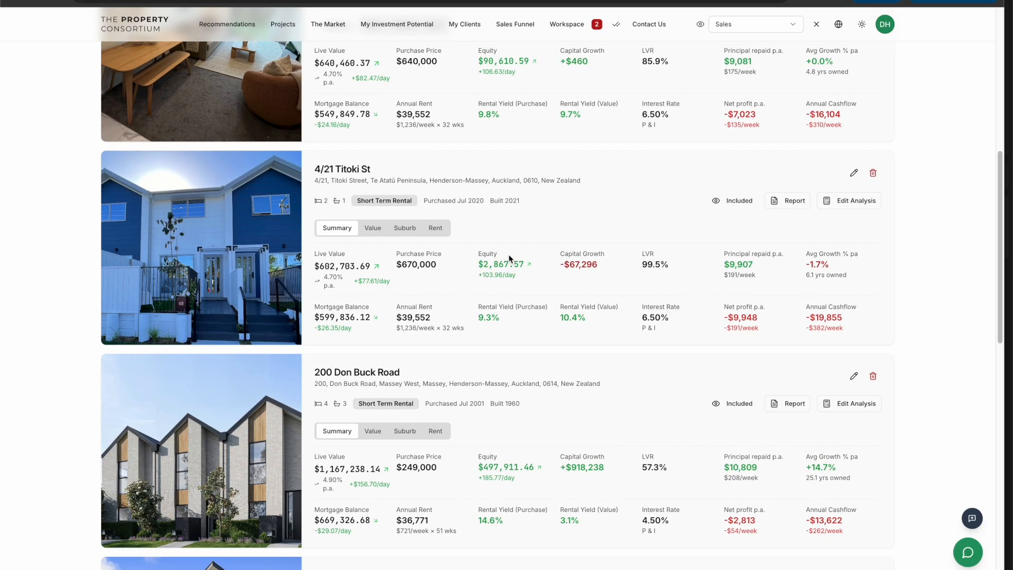
{"action": "scroll", "coordinate": [508, 254], "scroll_direction": "up", "scroll_amount": 8}
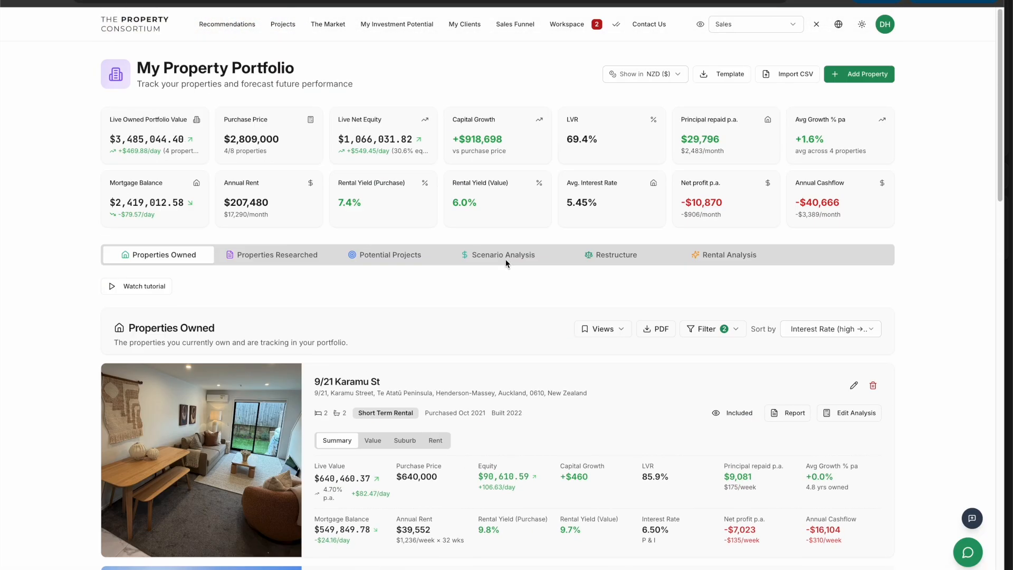
{"action": "left_click", "coordinate": [587, 256]}
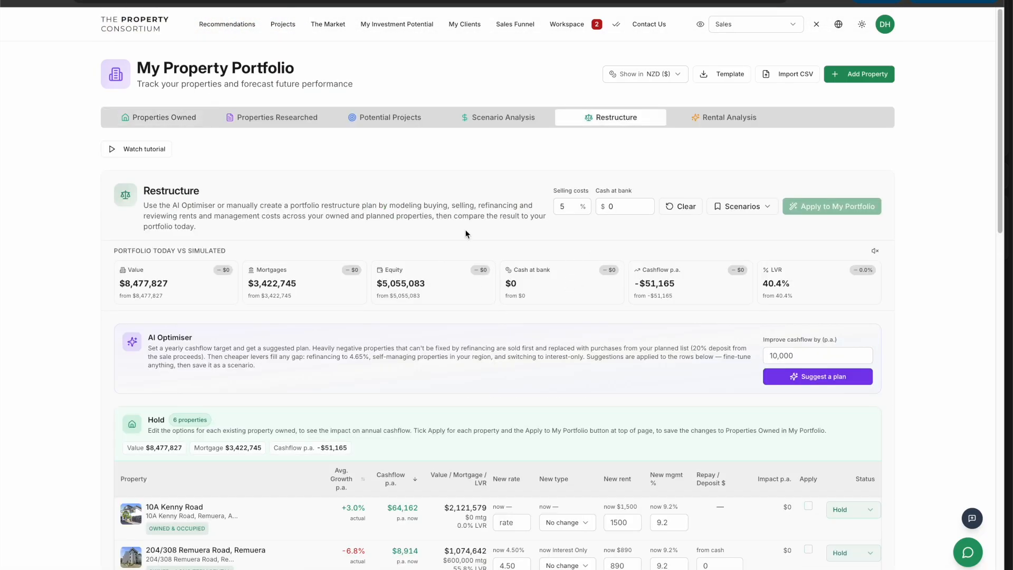
Scroll through the Restructure tables to review the held, potential and suggested properties
{"action": "scroll", "coordinate": [417, 181], "scroll_direction": "down", "scroll_amount": 3}
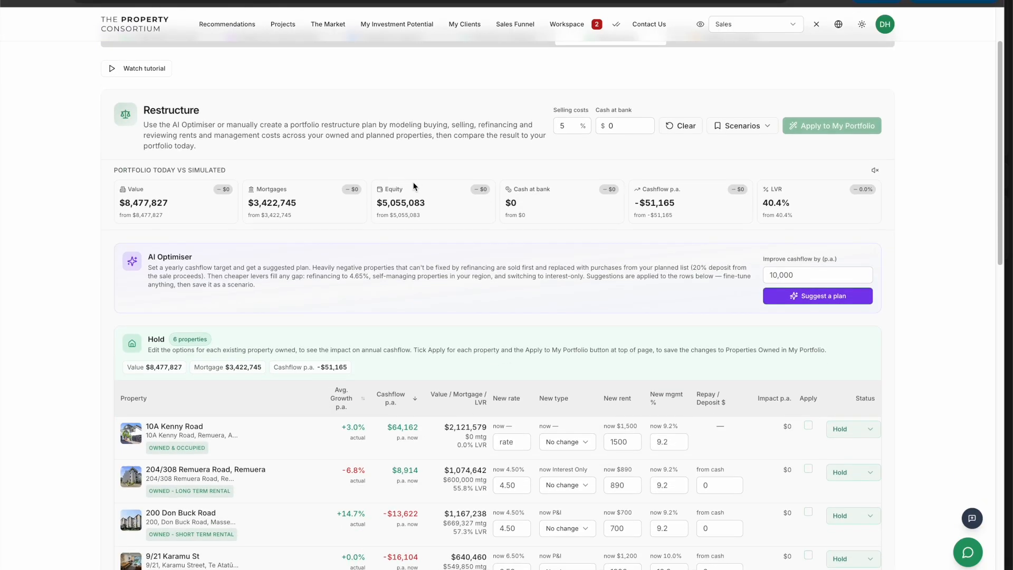
{"action": "scroll", "coordinate": [340, 186], "scroll_direction": "down", "scroll_amount": 2}
{"action": "scroll", "coordinate": [338, 192], "scroll_direction": "down", "scroll_amount": 1}
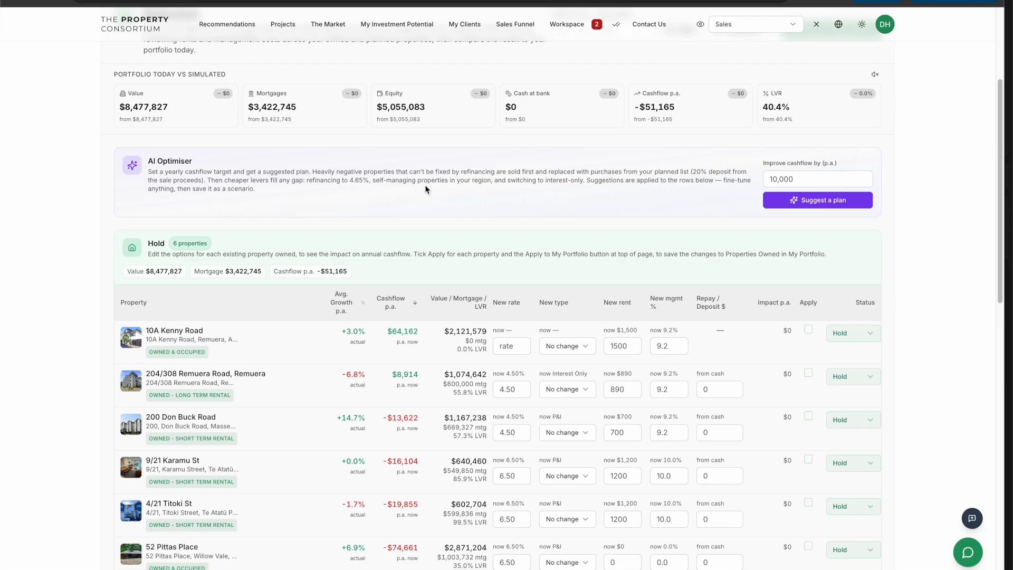
{"action": "scroll", "coordinate": [425, 184], "scroll_direction": "down", "scroll_amount": 5}
{"action": "scroll", "coordinate": [392, 174], "scroll_direction": "down", "scroll_amount": 4}
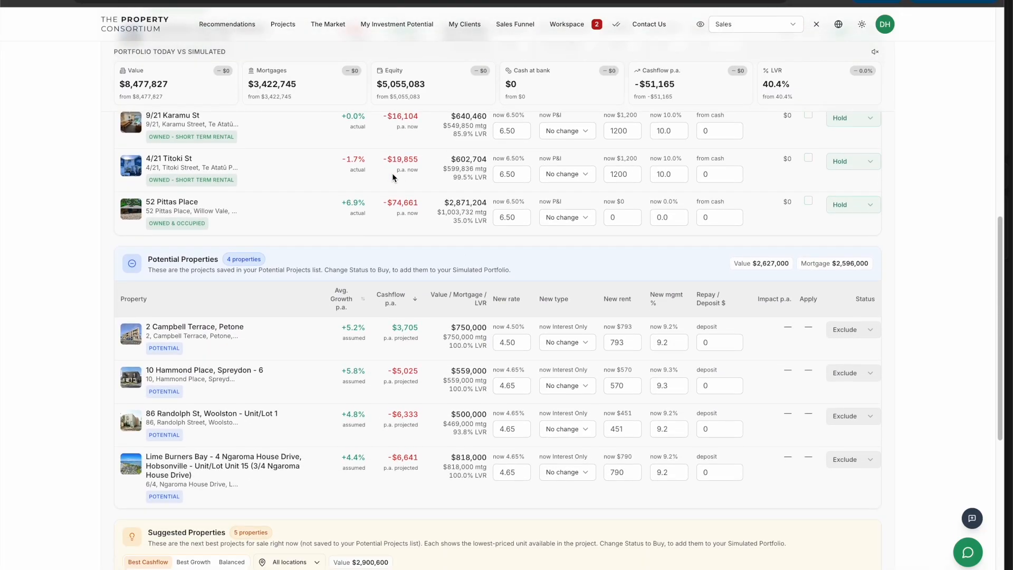
{"action": "scroll", "coordinate": [360, 193], "scroll_direction": "down", "scroll_amount": 3}
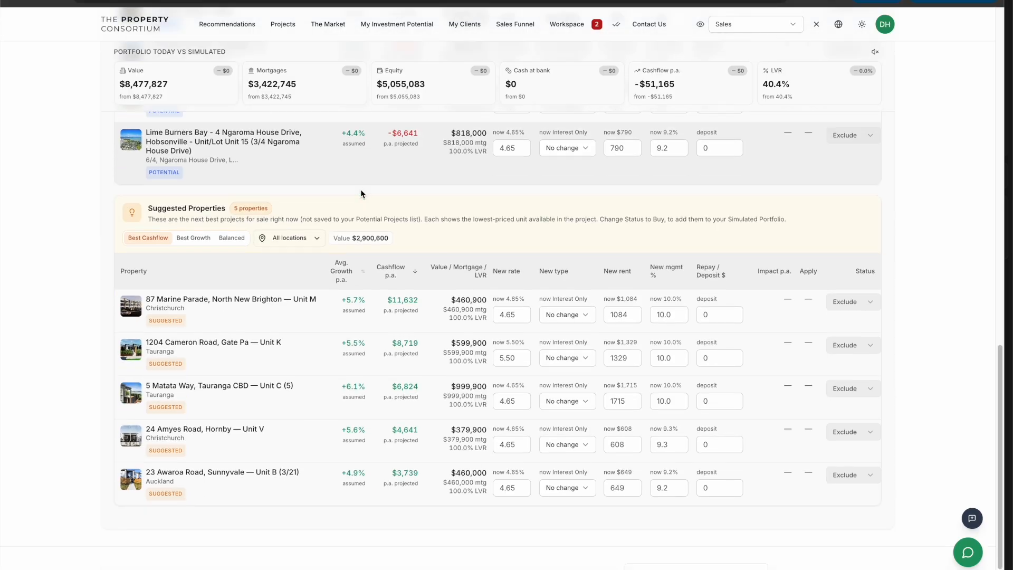
{"action": "scroll", "coordinate": [359, 188], "scroll_direction": "up", "scroll_amount": 12}
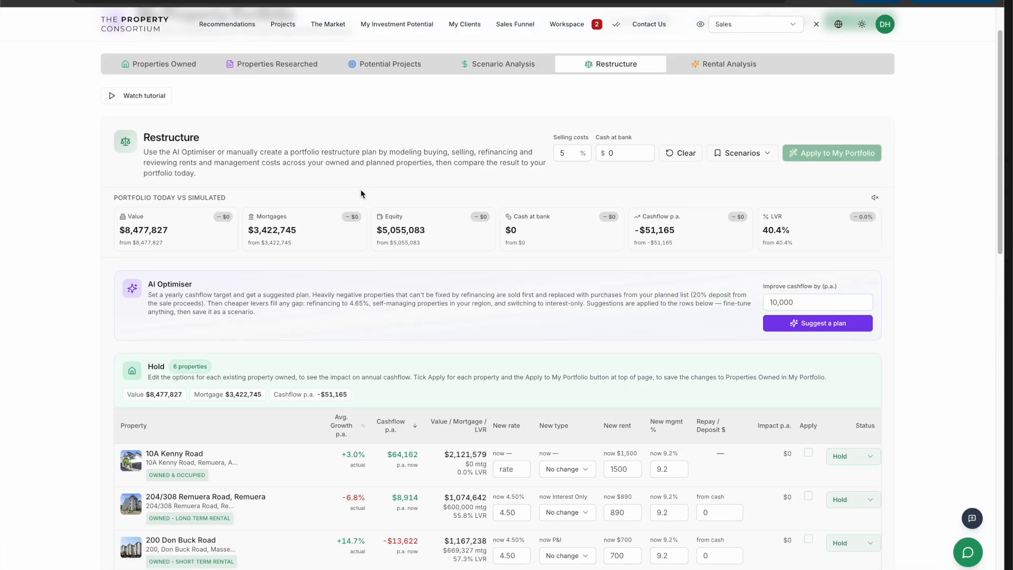
{"action": "scroll", "coordinate": [359, 189], "scroll_direction": "down", "scroll_amount": 4}
{"action": "scroll", "coordinate": [352, 186], "scroll_direction": "down", "scroll_amount": 2}
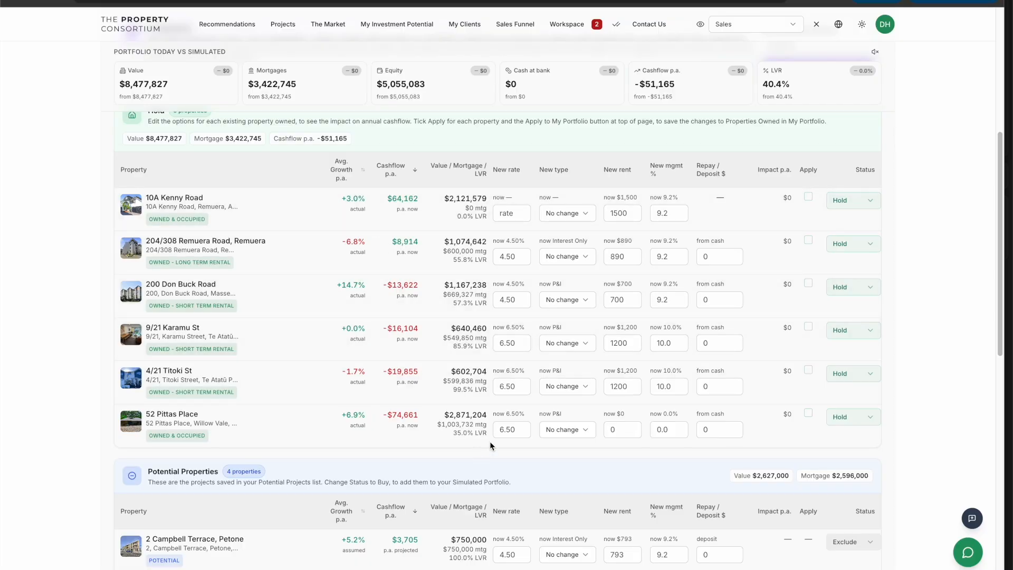
{"action": "left_click", "coordinate": [856, 421]}
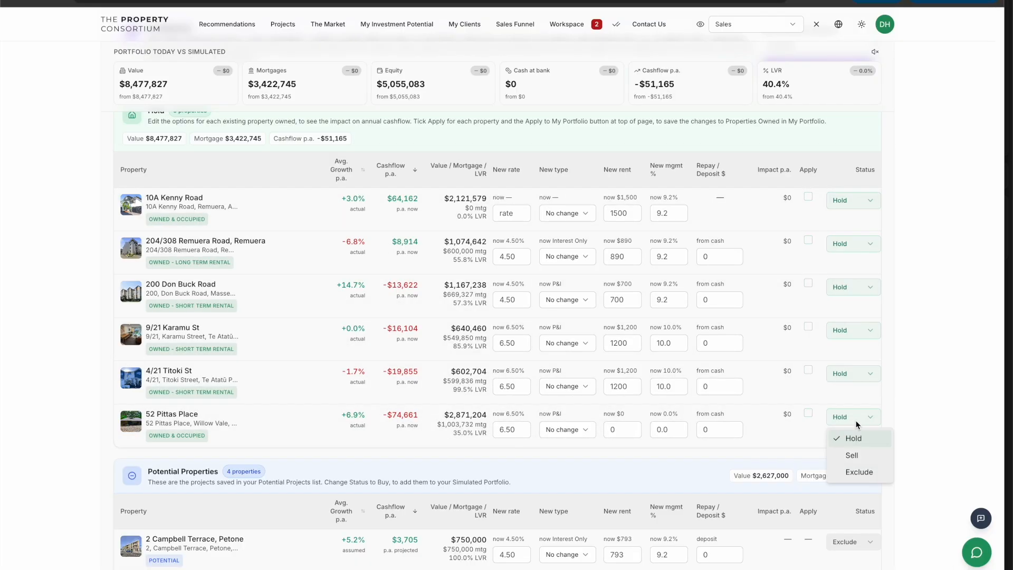
{"action": "left_click", "coordinate": [863, 473]}
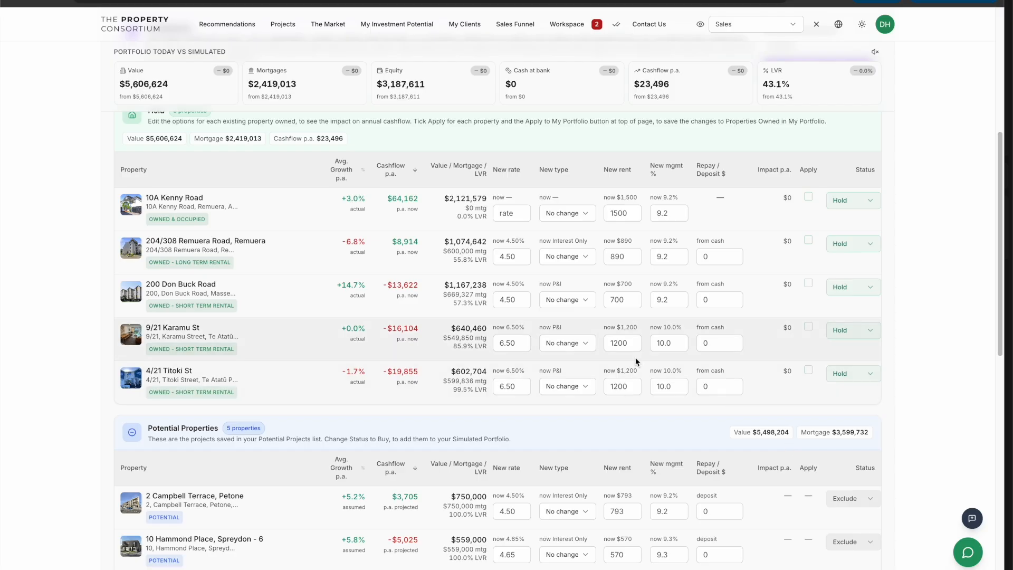
{"action": "scroll", "coordinate": [445, 316], "scroll_direction": "up", "scroll_amount": 1}
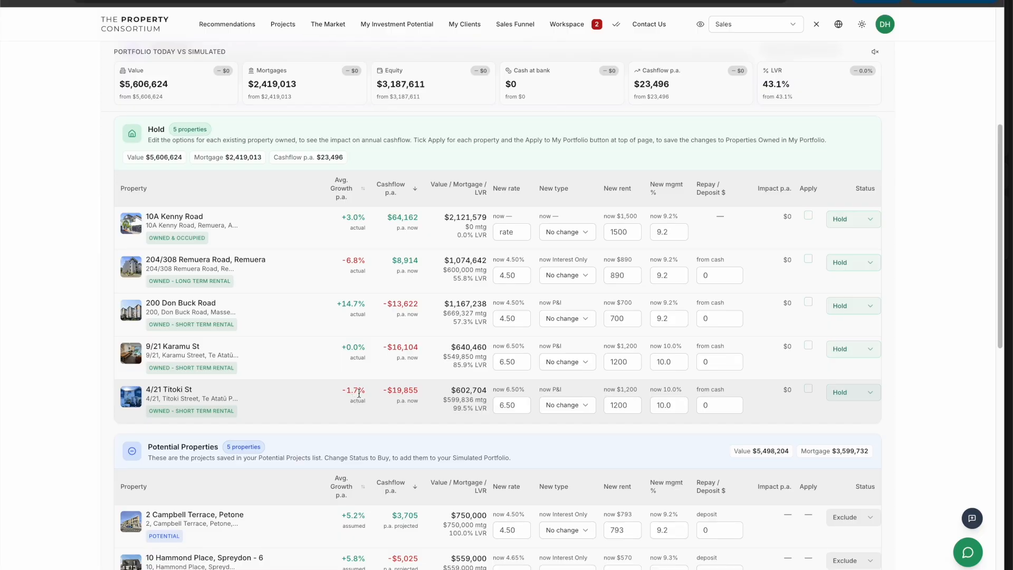
{"action": "left_click", "coordinate": [857, 397]}
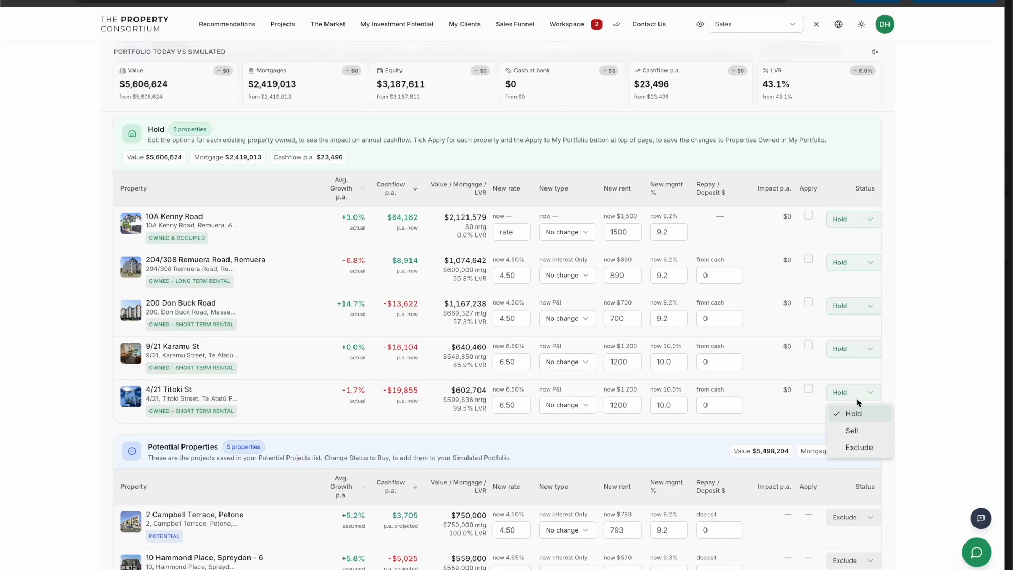
{"action": "left_click", "coordinate": [855, 430]}
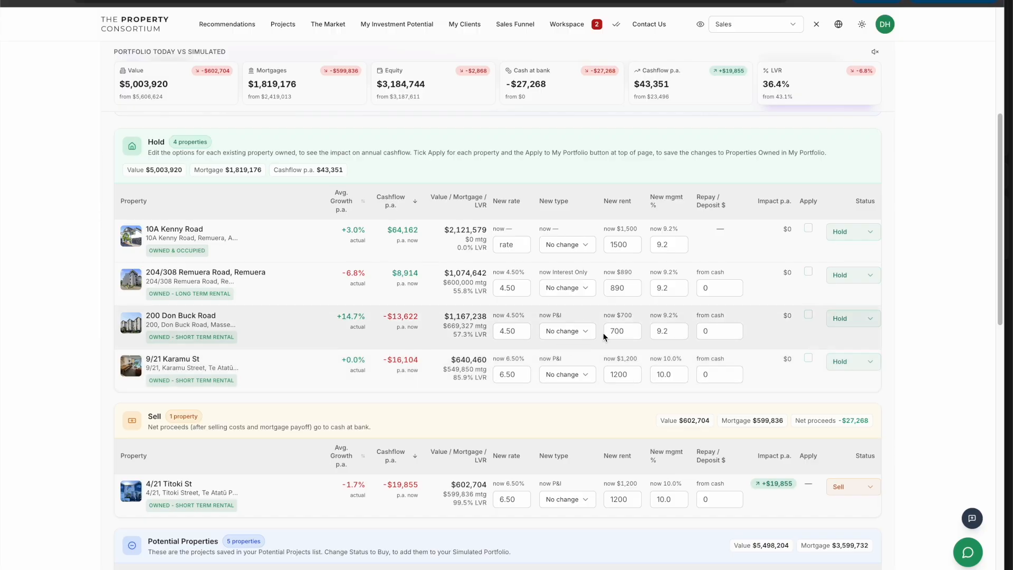
{"action": "left_click", "coordinate": [626, 330]}
{"action": "key", "text": "BackSpace"}
{"action": "key", "text": "BackSpace"}
{"action": "key", "text": "BackSpace"}
{"action": "type", "text": "1000"}
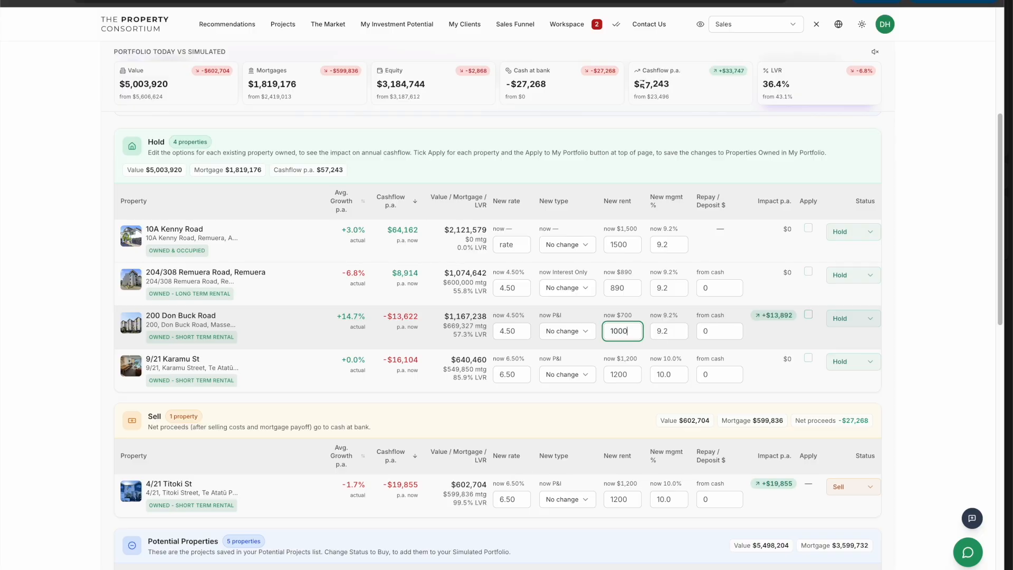
{"action": "left_click", "coordinate": [759, 341]}
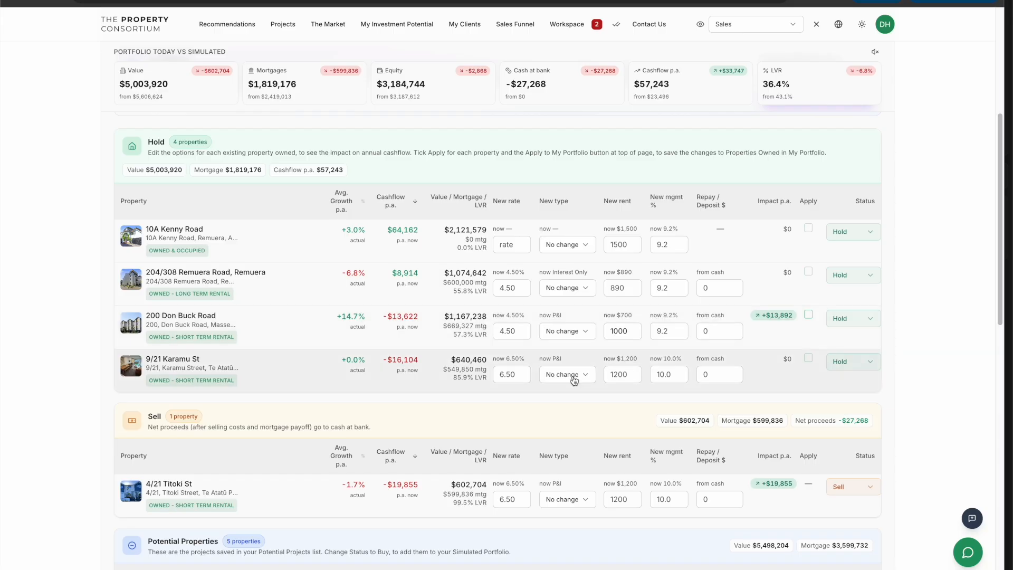
{"action": "left_click", "coordinate": [527, 377]}
{"action": "key", "text": "Delete"}
{"action": "key", "text": "Delete"}
{"action": "key", "text": "Delete"}
{"action": "key", "text": "Delete"}
{"action": "type", "text": "4.75"}
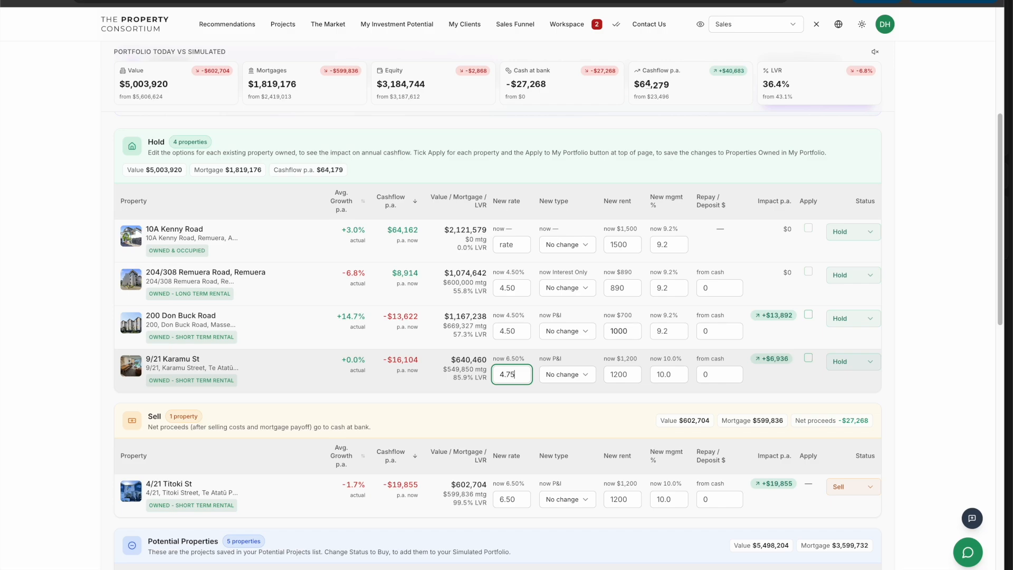
{"action": "left_click", "coordinate": [572, 376]}
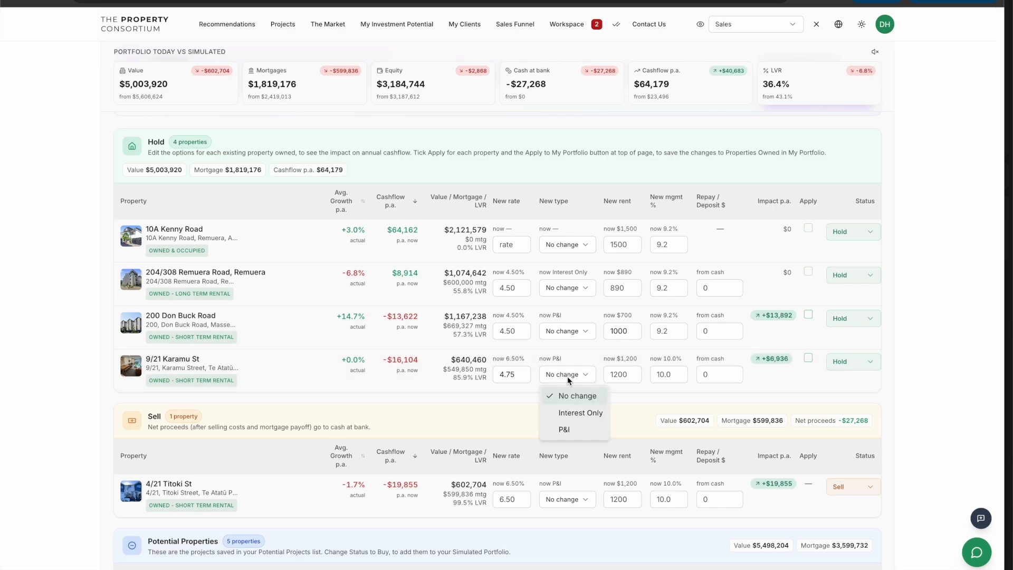
{"action": "left_click", "coordinate": [571, 412]}
{"action": "left_click", "coordinate": [562, 393]}
{"action": "scroll", "coordinate": [785, 338], "scroll_direction": "up", "scroll_amount": 1}
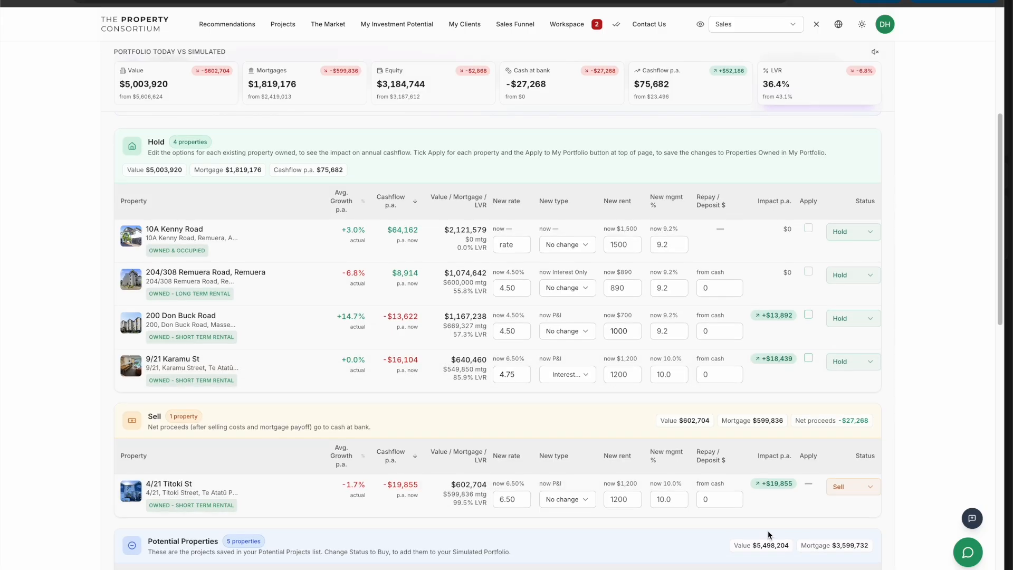
{"action": "scroll", "coordinate": [738, 459], "scroll_direction": "down", "scroll_amount": 1}
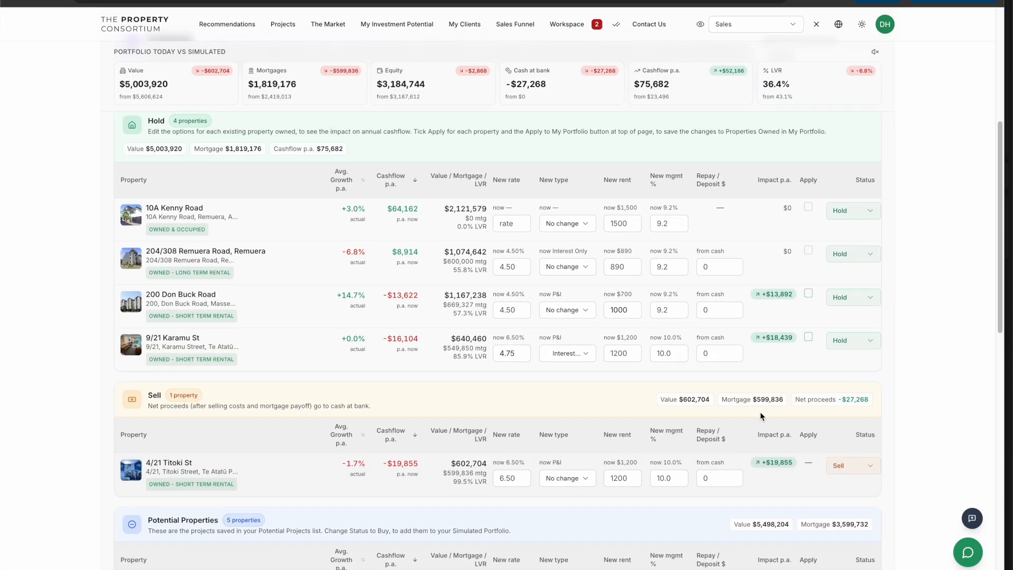
{"action": "scroll", "coordinate": [546, 435], "scroll_direction": "down", "scroll_amount": 3}
{"action": "scroll", "coordinate": [502, 421], "scroll_direction": "down", "scroll_amount": 10}
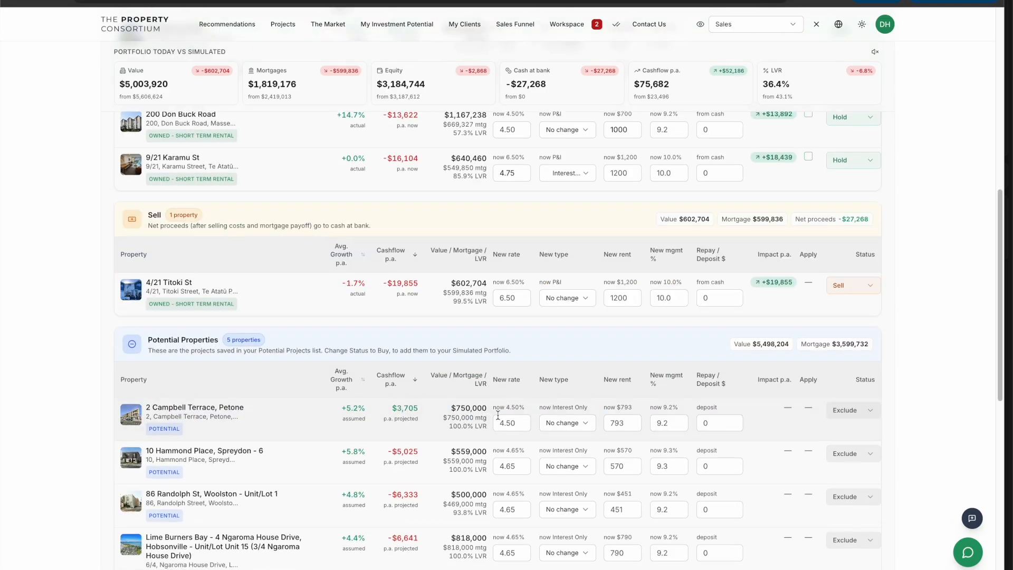
{"action": "scroll", "coordinate": [495, 414], "scroll_direction": "down", "scroll_amount": 3}
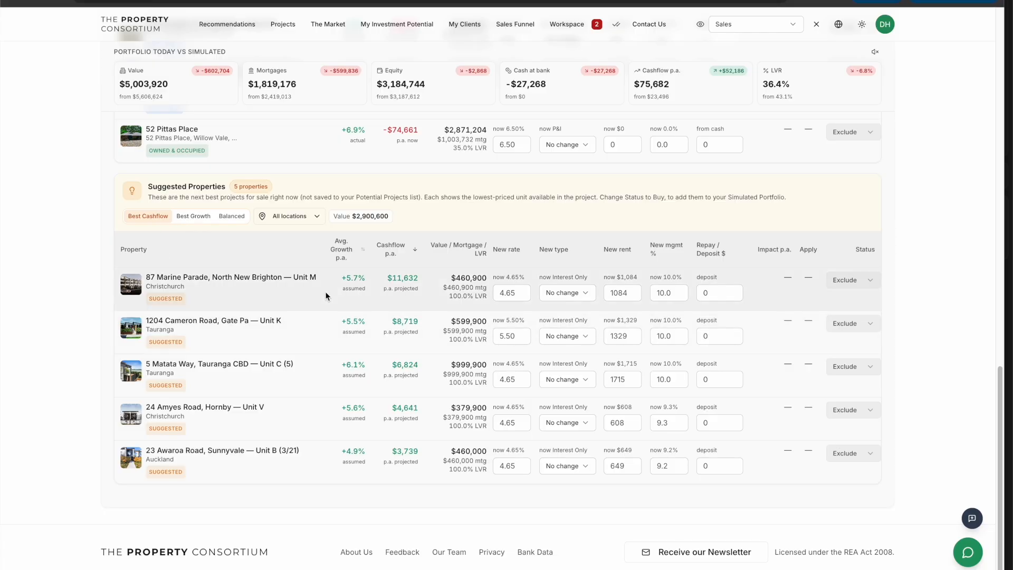
{"action": "left_click", "coordinate": [847, 283]}
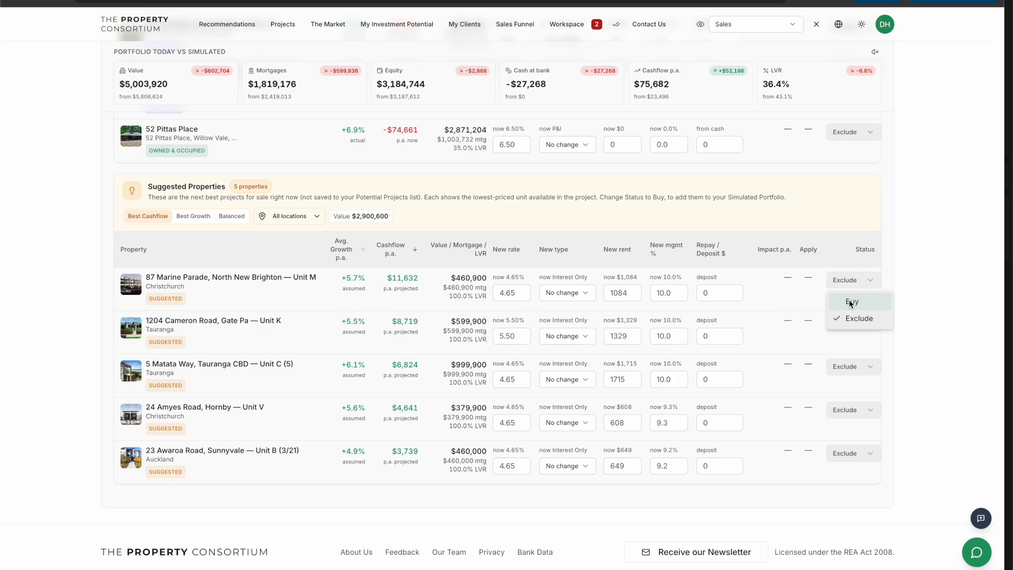
{"action": "left_click", "coordinate": [849, 300]}
{"action": "scroll", "coordinate": [776, 277], "scroll_direction": "up", "scroll_amount": 2}
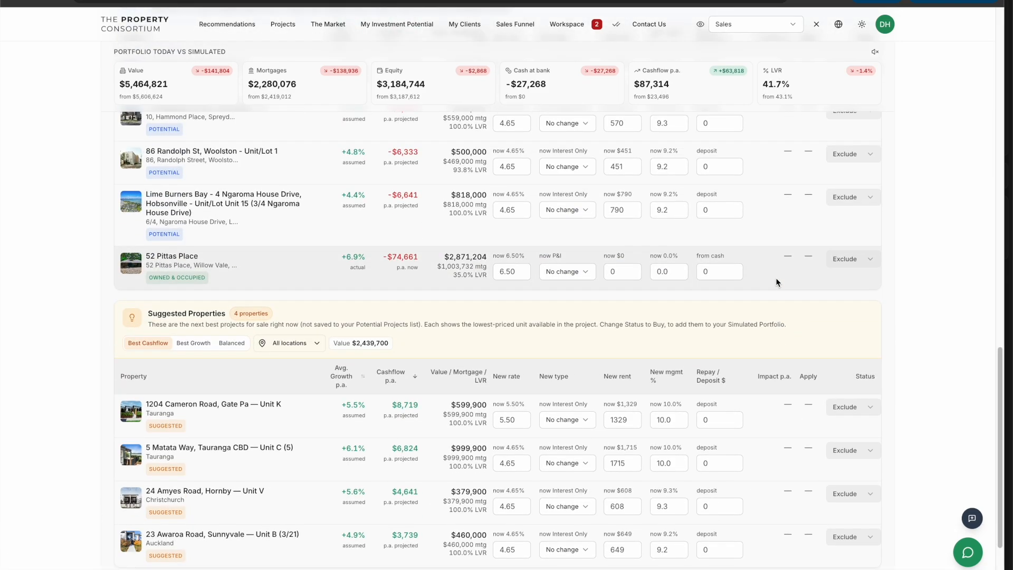
{"action": "scroll", "coordinate": [776, 277], "scroll_direction": "up", "scroll_amount": 9}
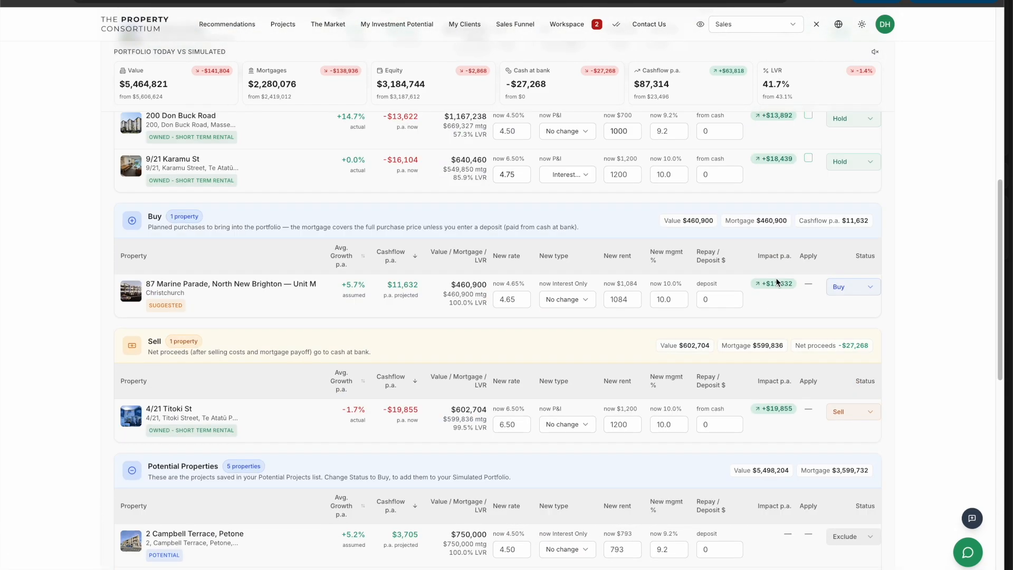
{"action": "scroll", "coordinate": [776, 279], "scroll_direction": "up", "scroll_amount": 4}
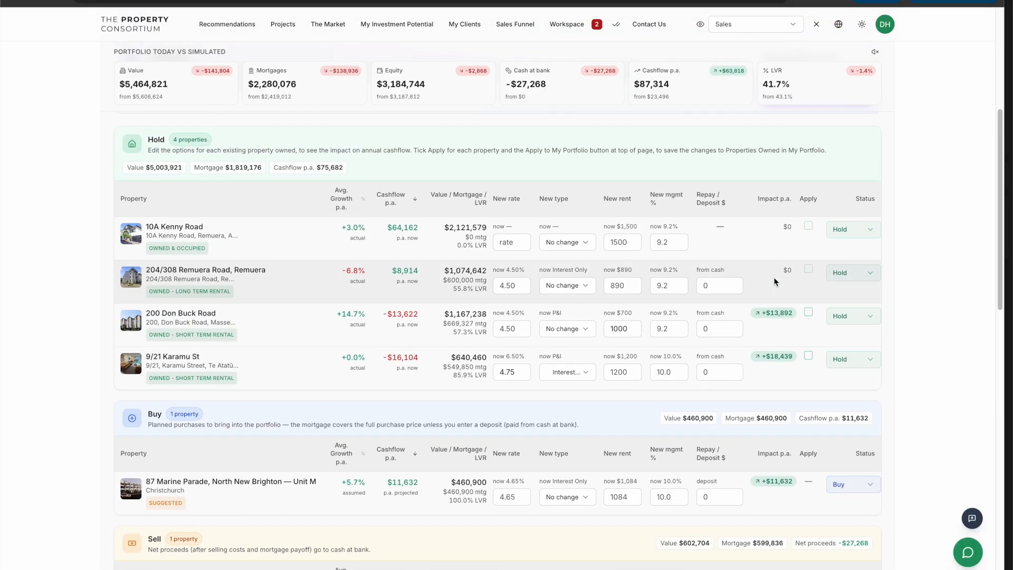
{"action": "scroll", "coordinate": [775, 282], "scroll_direction": "up", "scroll_amount": 1}
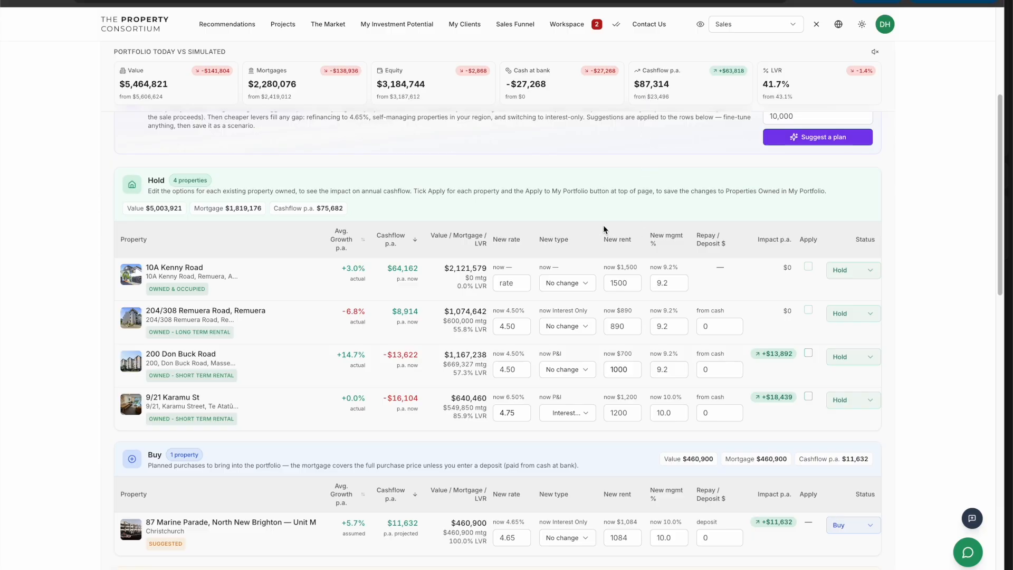
{"action": "scroll", "coordinate": [603, 225], "scroll_direction": "down", "scroll_amount": 1}
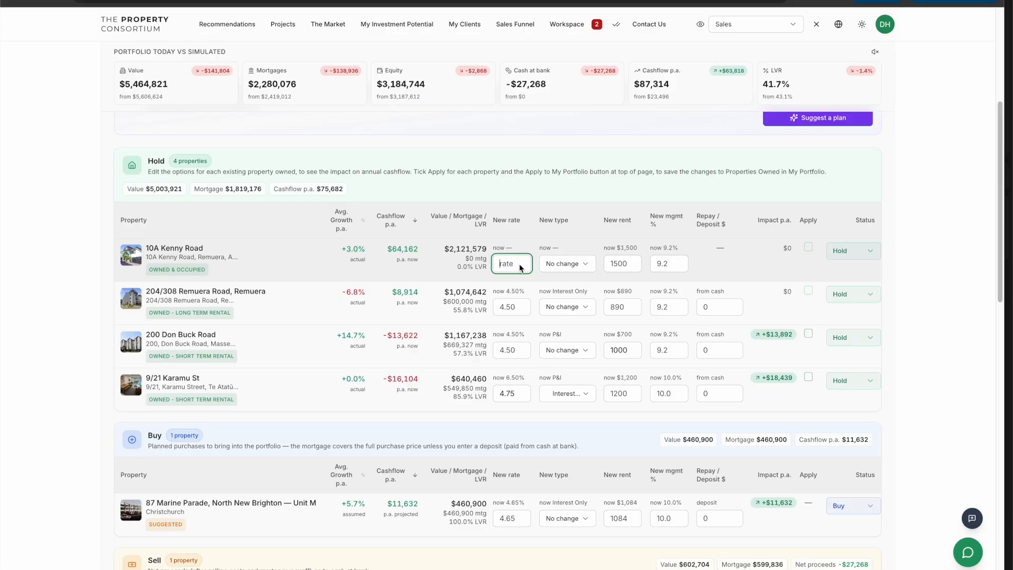
{"action": "left_click", "coordinate": [566, 264]}
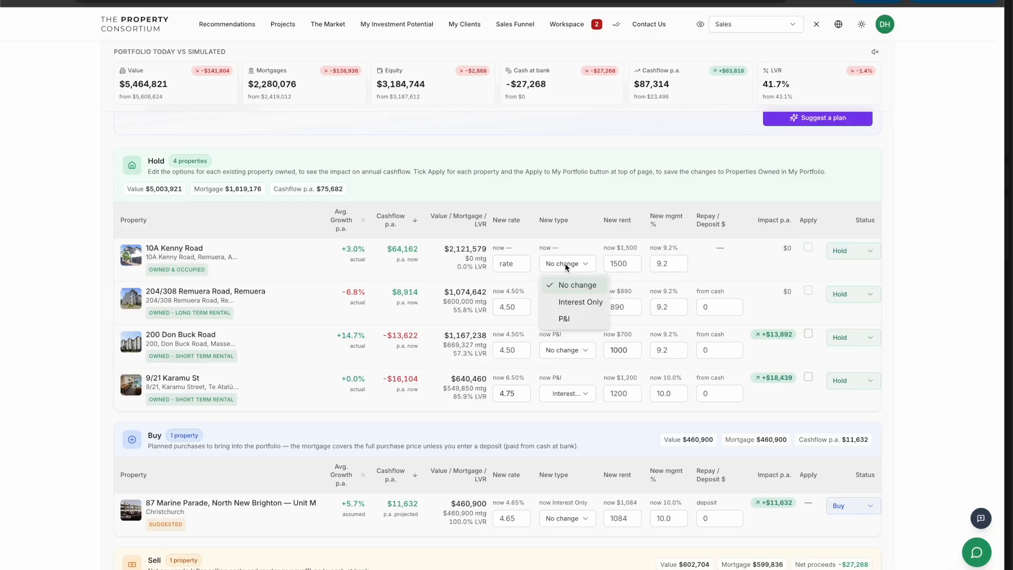
{"action": "left_click", "coordinate": [616, 262]}
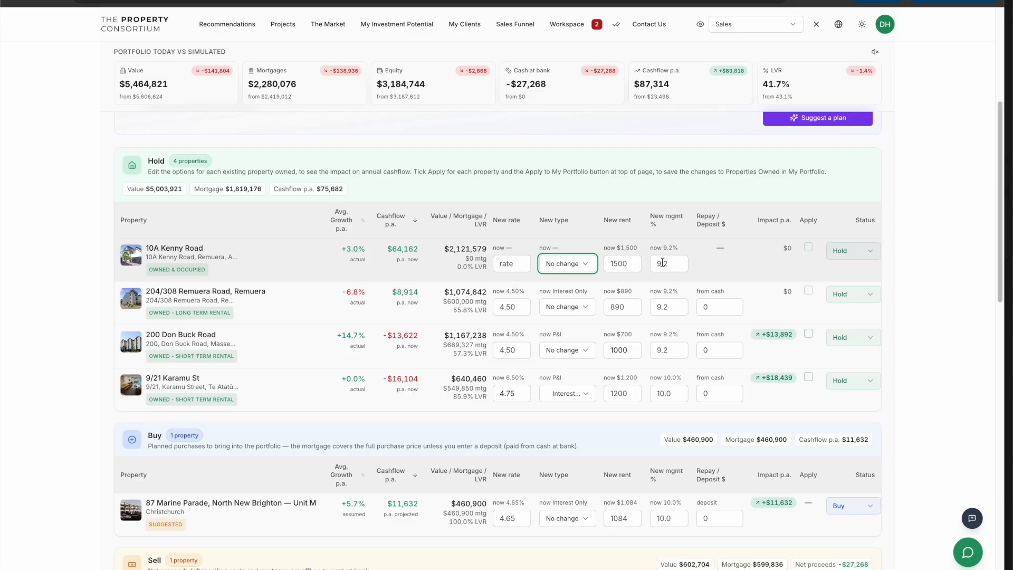
{"action": "left_click", "coordinate": [671, 307]}
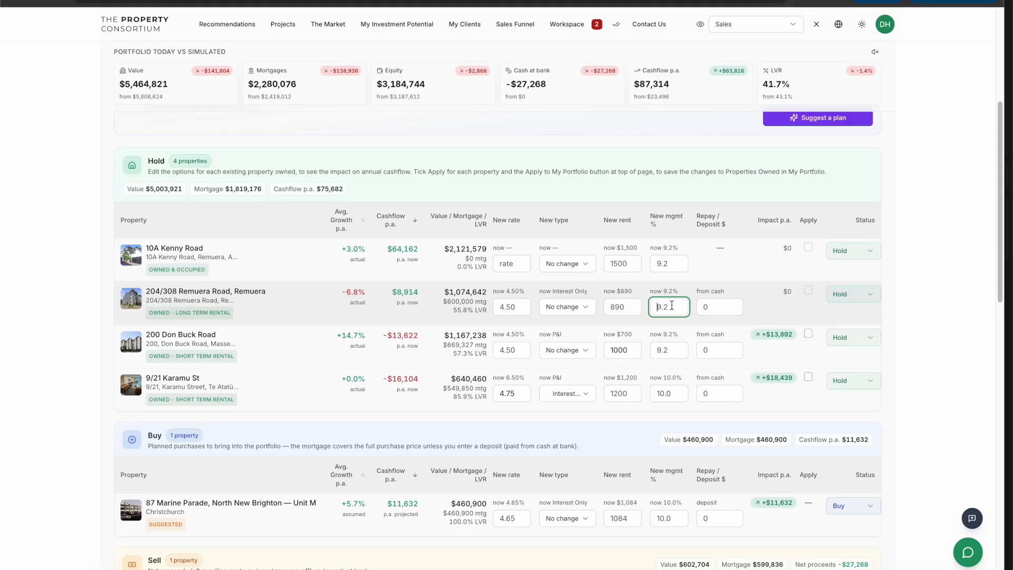
{"action": "key", "text": "BackSpace"}
{"action": "key", "text": "BackSpace"}
{"action": "key", "text": "BackSpace"}
{"action": "type", "text": "0"}
{"action": "left_click", "coordinate": [704, 307]}
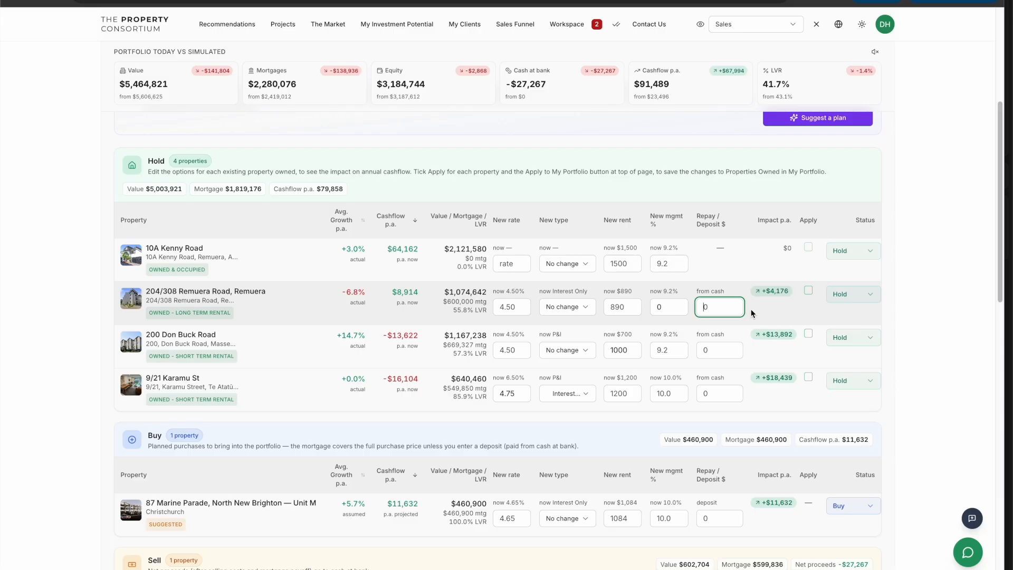
{"action": "left_click", "coordinate": [769, 305]}
{"action": "scroll", "coordinate": [768, 305], "scroll_direction": "up", "scroll_amount": 1}
{"action": "scroll", "coordinate": [766, 305], "scroll_direction": "up", "scroll_amount": 3}
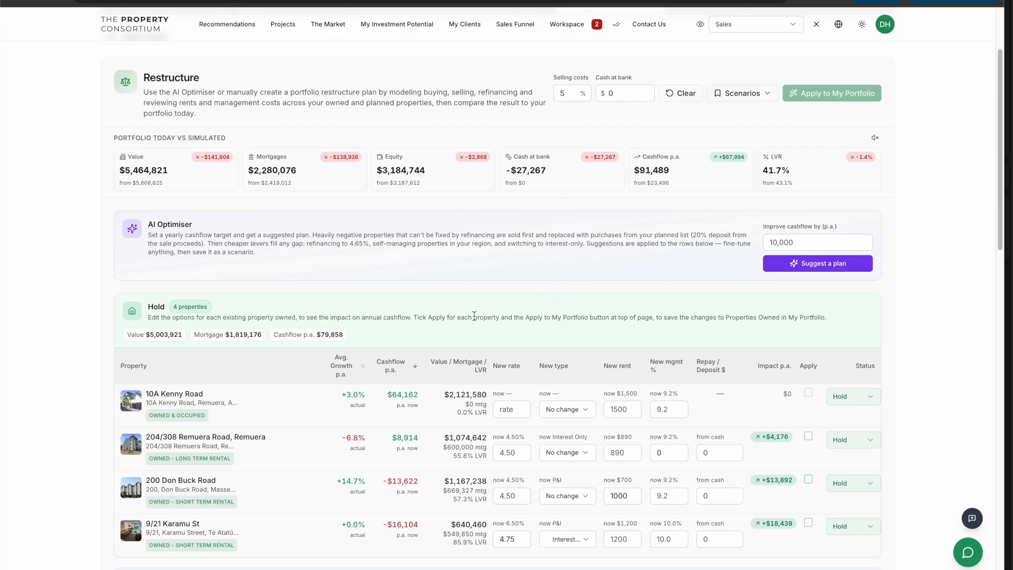
{"action": "scroll", "coordinate": [359, 295], "scroll_direction": "down", "scroll_amount": 3}
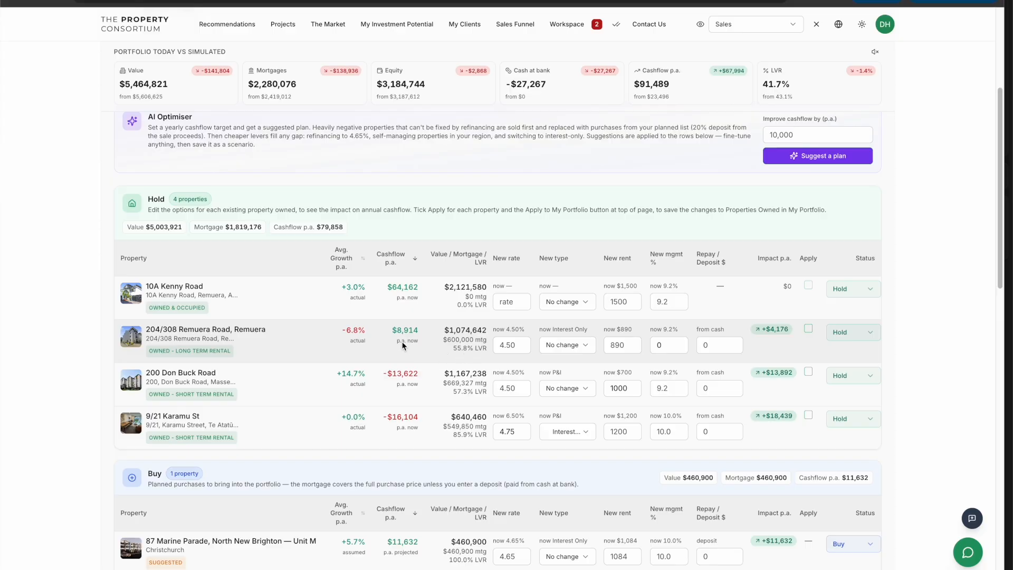
{"action": "left_click_drag", "start_coordinate": [184, 329], "coordinate": [255, 331]}
{"action": "left_click_drag", "start_coordinate": [341, 330], "coordinate": [375, 329]}
{"action": "left_click", "coordinate": [378, 333]}
{"action": "left_click", "coordinate": [844, 333]}
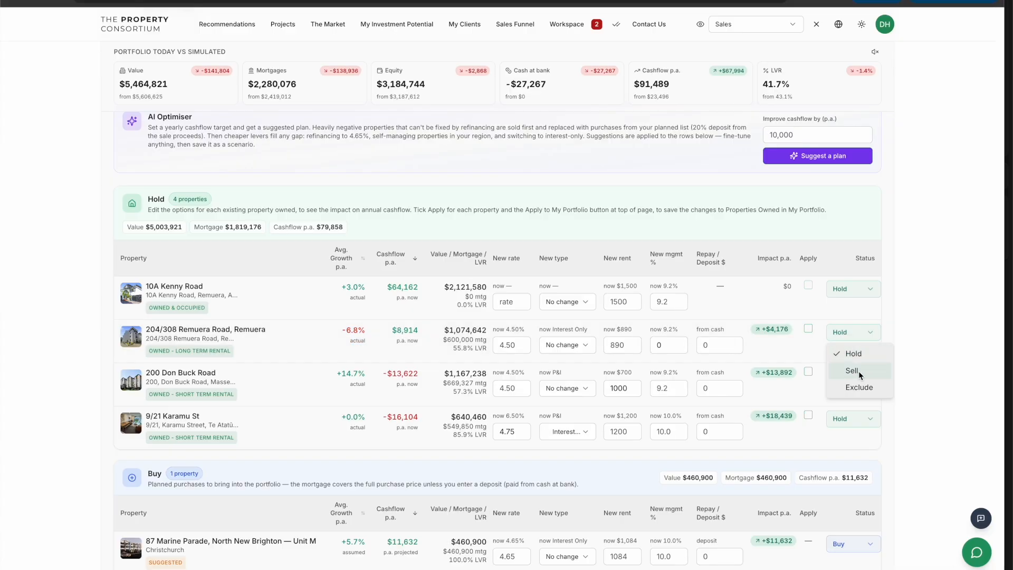
{"action": "left_click", "coordinate": [859, 372]}
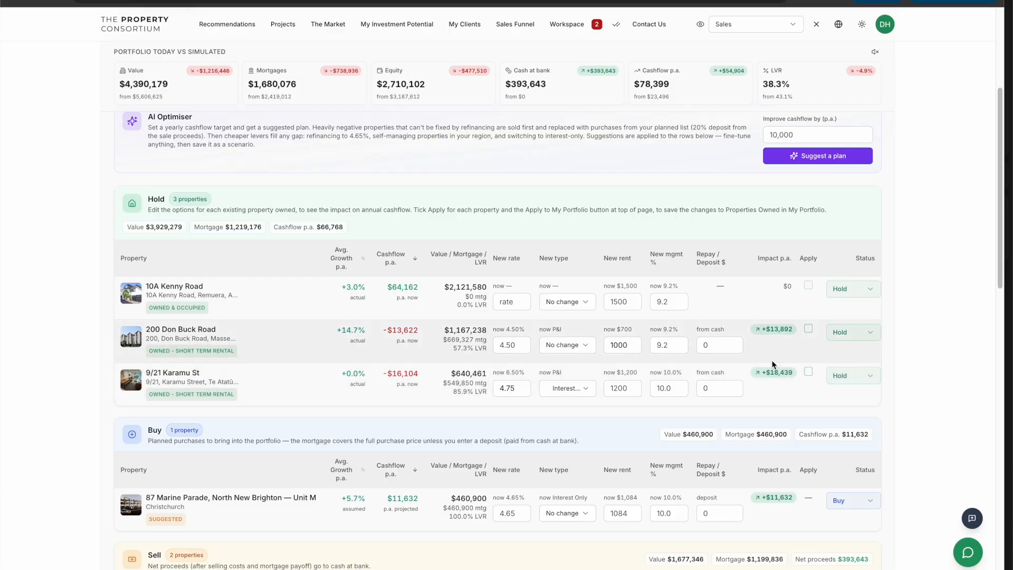
Review the portfolio summary figures for value, mortgages, equity and cash at bank
{"action": "scroll", "coordinate": [718, 350], "scroll_direction": "up", "scroll_amount": 3}
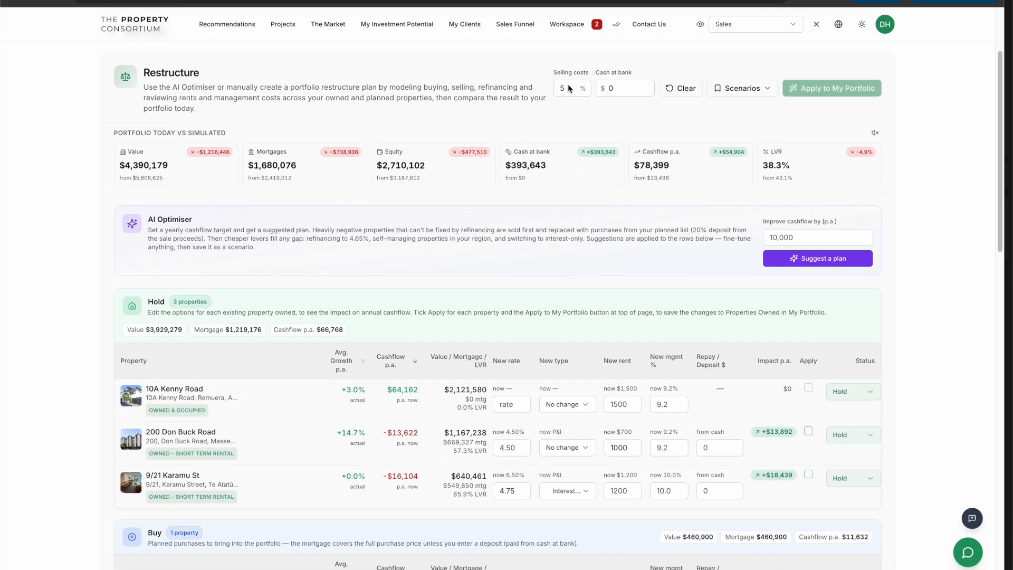
{"action": "left_click", "coordinate": [564, 86]}
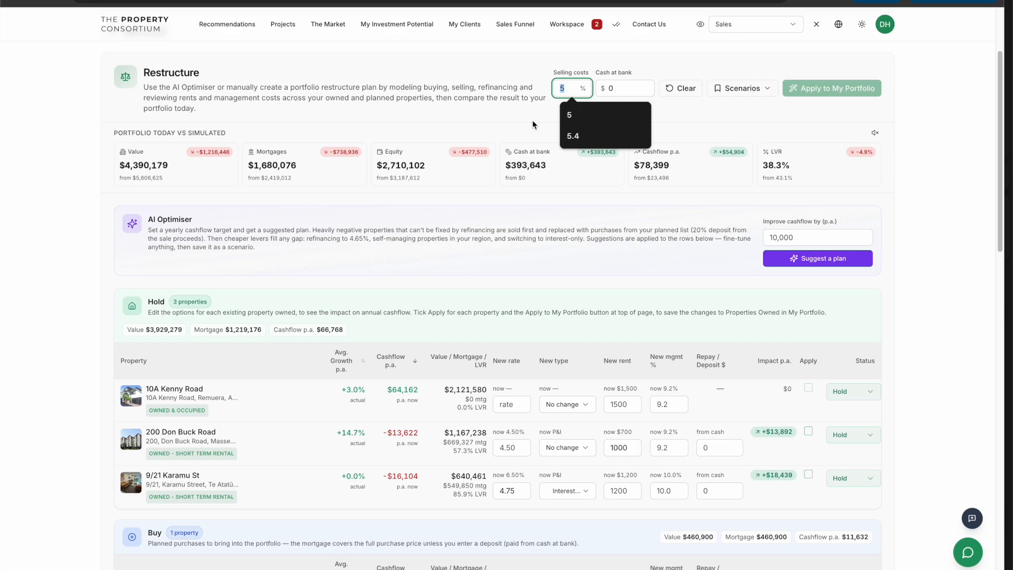
{"action": "left_click", "coordinate": [534, 125]}
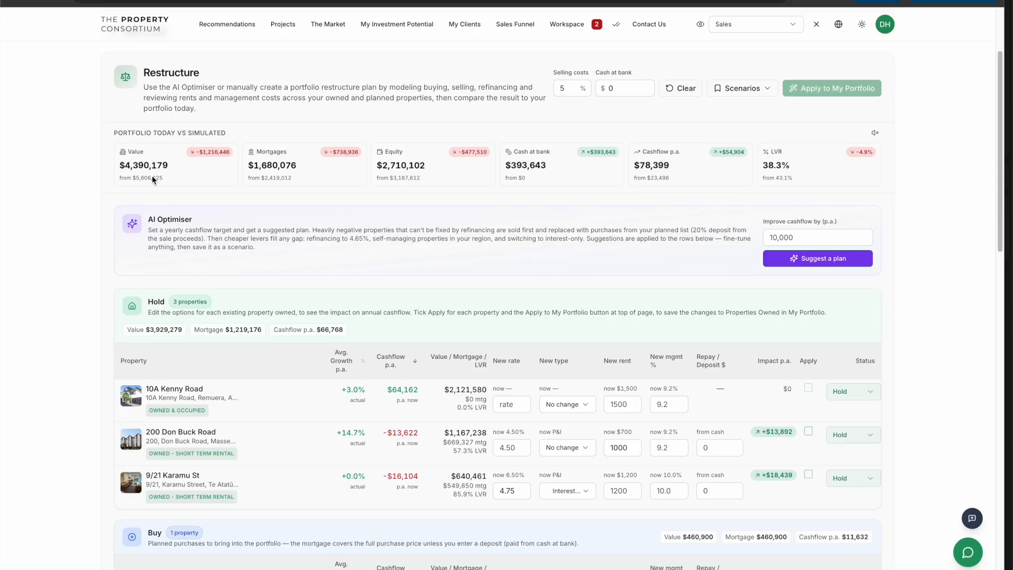
{"action": "left_click_drag", "start_coordinate": [122, 165], "coordinate": [196, 166]}
{"action": "left_click", "coordinate": [215, 163]}
{"action": "left_click_drag", "start_coordinate": [259, 165], "coordinate": [284, 165]}
{"action": "left_click_drag", "start_coordinate": [391, 165], "coordinate": [400, 166]}
{"action": "left_click_drag", "start_coordinate": [505, 165], "coordinate": [522, 165]}
{"action": "left_click", "coordinate": [554, 171]}
{"action": "scroll", "coordinate": [481, 227], "scroll_direction": "down", "scroll_amount": 2}
{"action": "scroll", "coordinate": [467, 224], "scroll_direction": "down", "scroll_amount": 3}
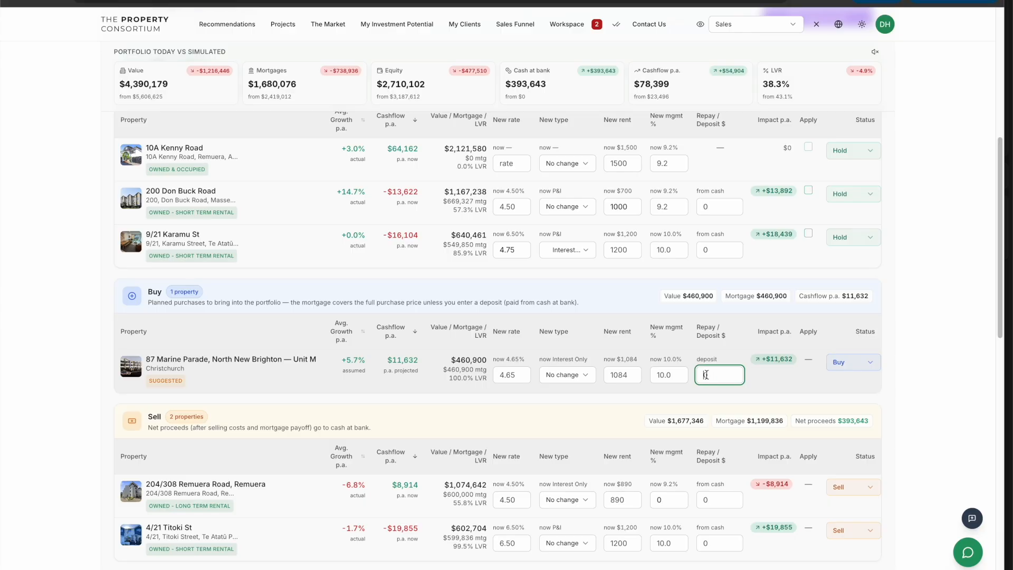
{"action": "type", "text": "200,"}
{"action": "type", "text": "00000"}
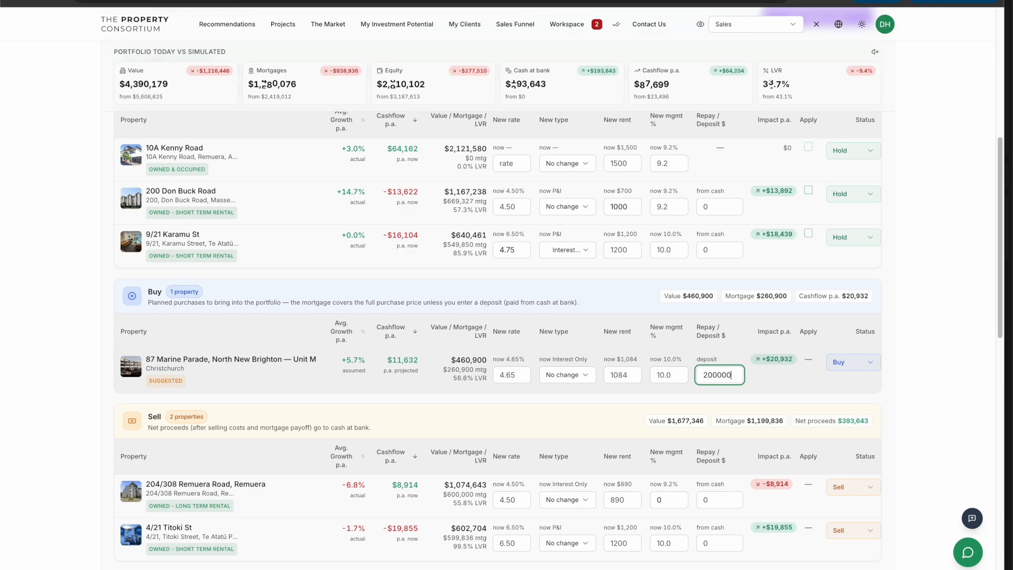
{"action": "left_click", "coordinate": [762, 374]}
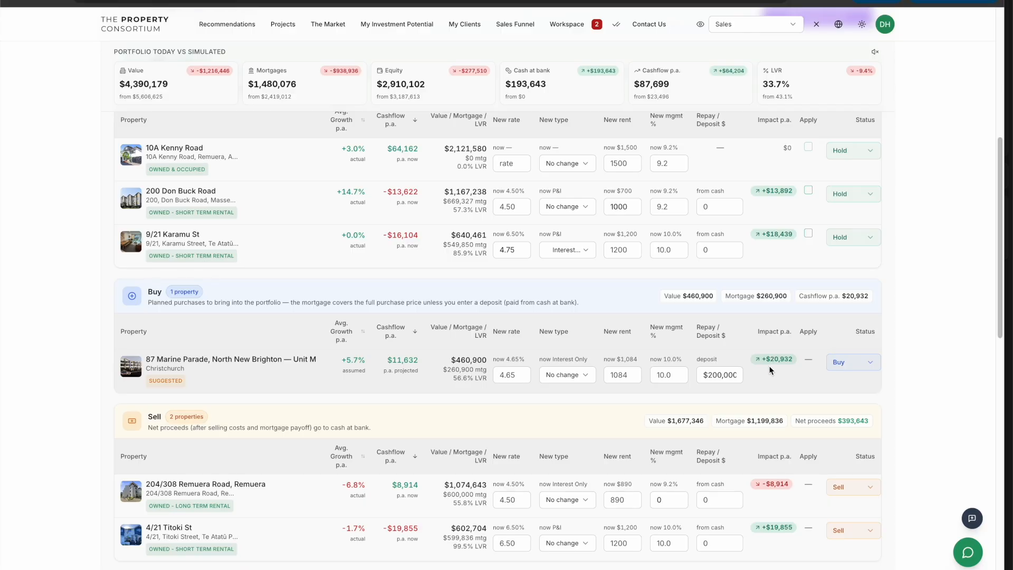
Review the cash at bank and cashflow figures in the simulated portfolio summary
{"action": "scroll", "coordinate": [765, 359], "scroll_direction": "up", "scroll_amount": 4}
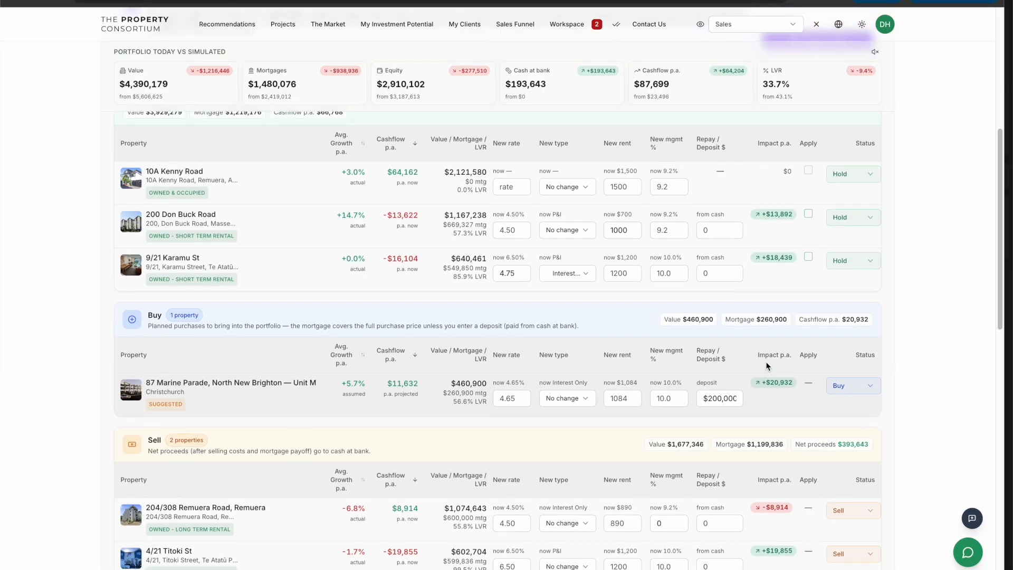
{"action": "left_click_drag", "start_coordinate": [505, 121], "coordinate": [547, 121]}
{"action": "left_click", "coordinate": [567, 134]}
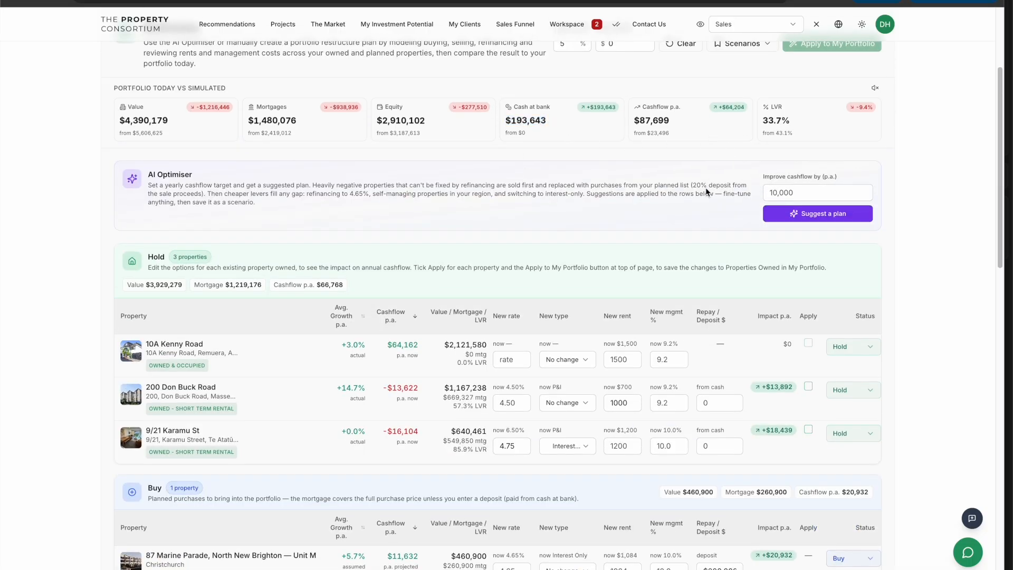
{"action": "scroll", "coordinate": [636, 267], "scroll_direction": "up", "scroll_amount": 1}
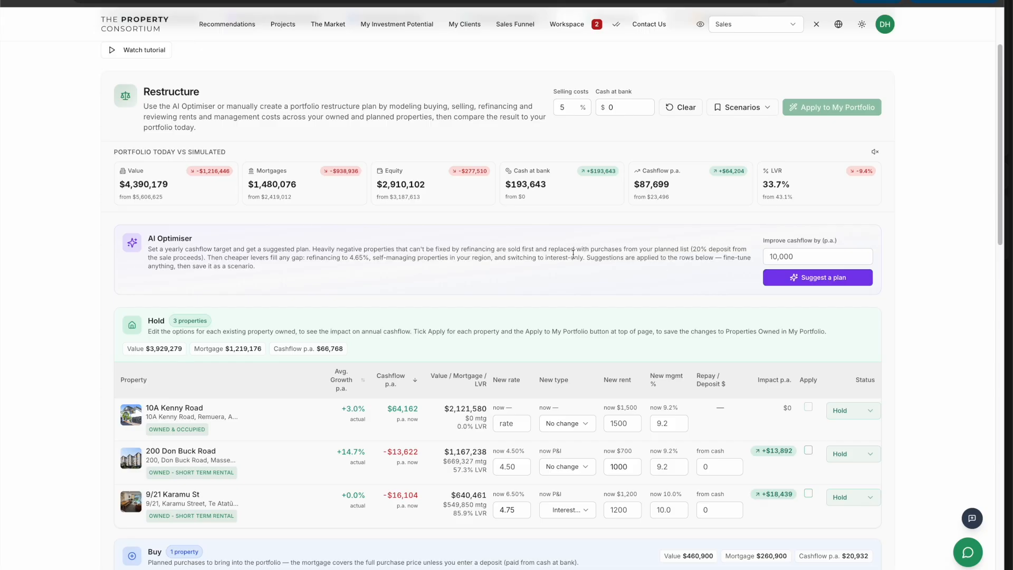
{"action": "scroll", "coordinate": [468, 250], "scroll_direction": "down", "scroll_amount": 3}
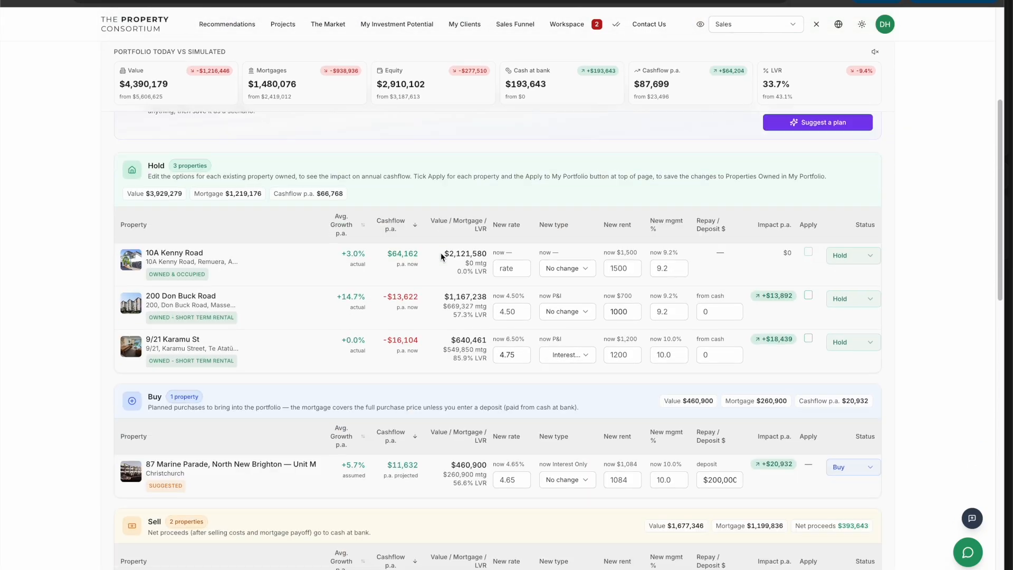
{"action": "scroll", "coordinate": [598, 261], "scroll_direction": "up", "scroll_amount": 3}
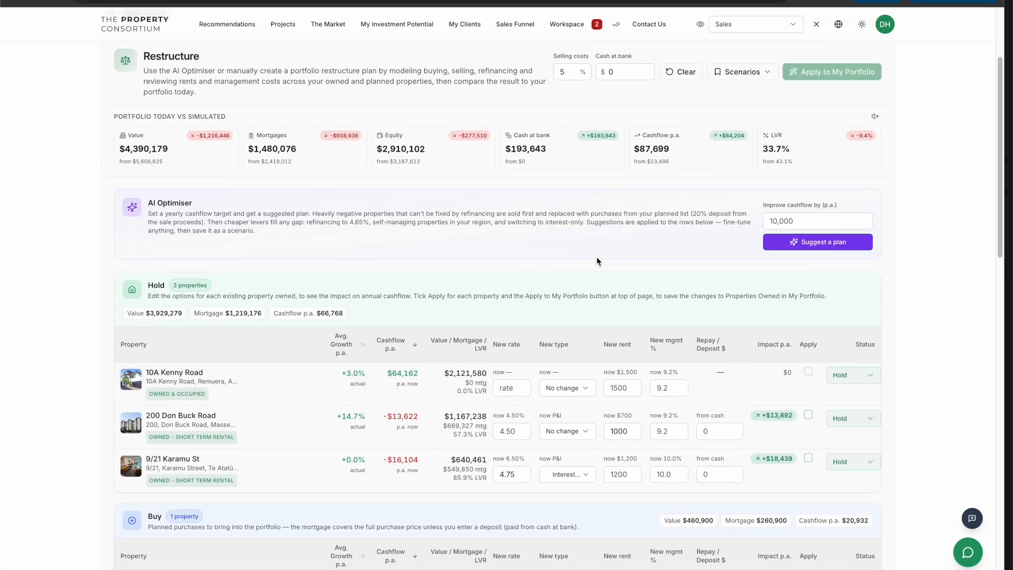
Open the saved scenarios list to view the existing scenarios
{"action": "left_click", "coordinate": [742, 72]}
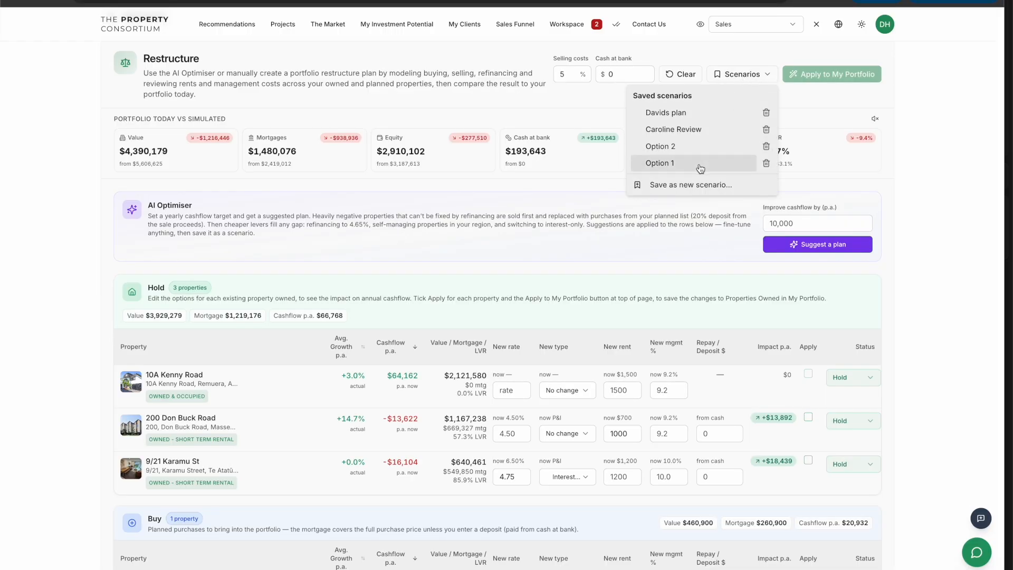
{"action": "left_click", "coordinate": [576, 113]}
{"action": "scroll", "coordinate": [716, 413], "scroll_direction": "down", "scroll_amount": 1}
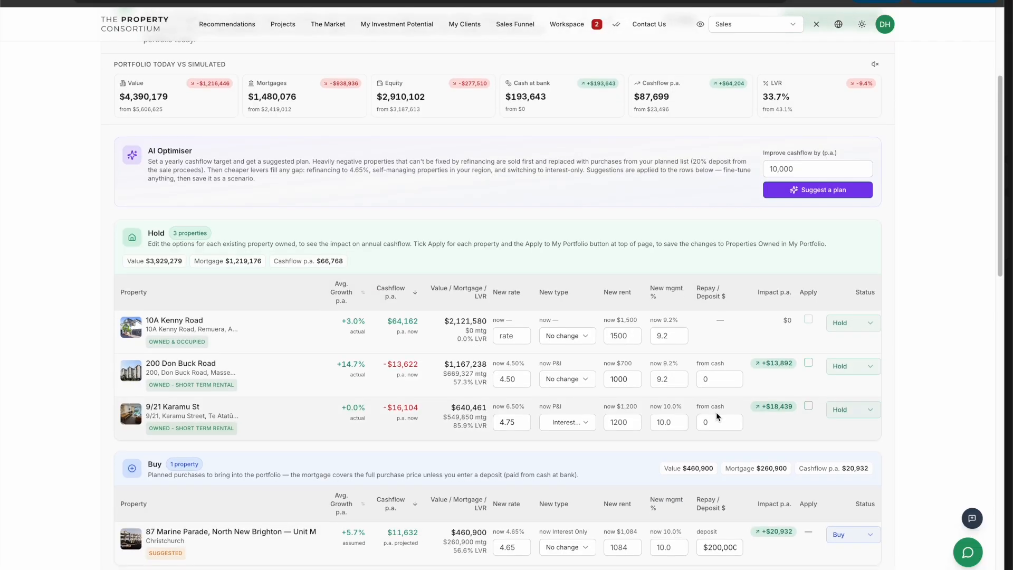
{"action": "left_click", "coordinate": [808, 364]}
{"action": "left_click", "coordinate": [808, 406]}
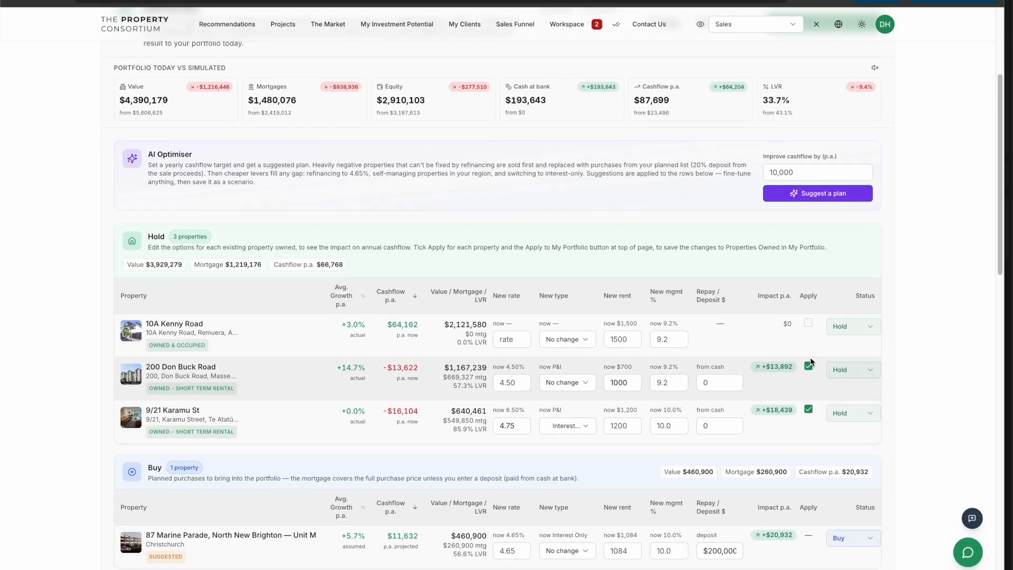
{"action": "scroll", "coordinate": [811, 361], "scroll_direction": "up", "scroll_amount": 3}
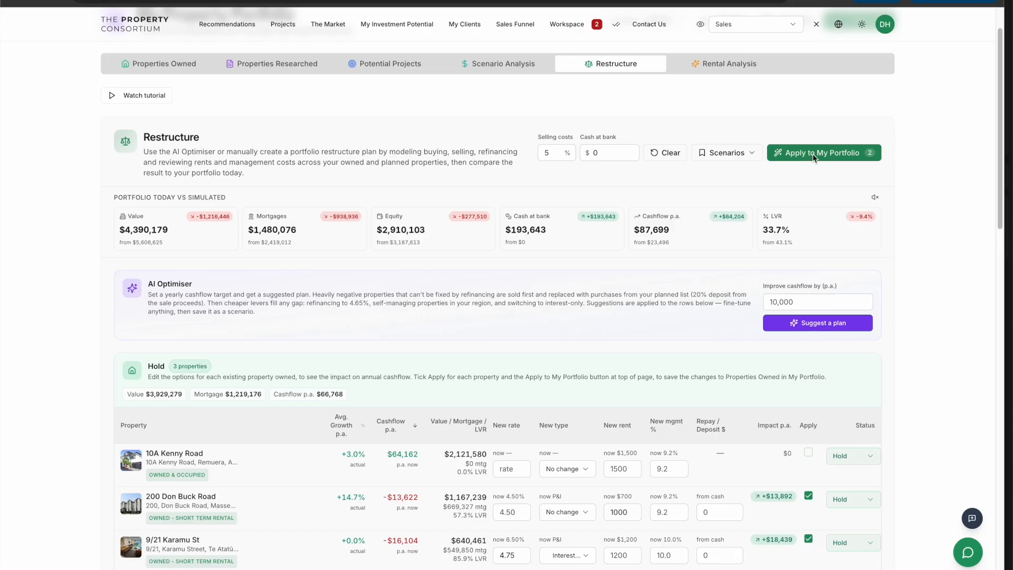
{"action": "scroll", "coordinate": [755, 192], "scroll_direction": "down", "scroll_amount": 2}
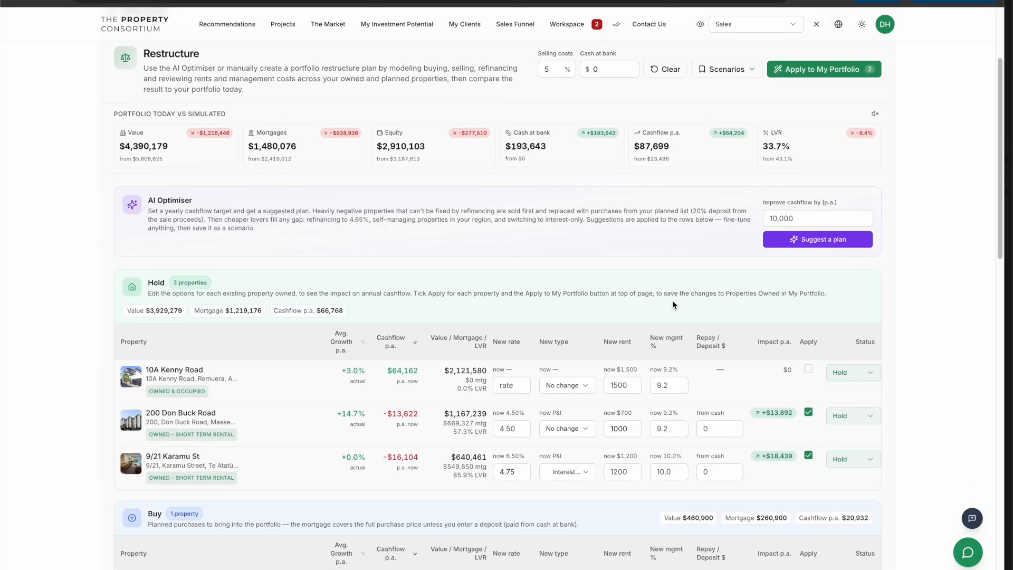
Scroll through the Hold, Buy, Sell, Potential Properties and Suggested Properties sections to review the restructure rows
{"action": "left_click", "coordinate": [502, 420]}
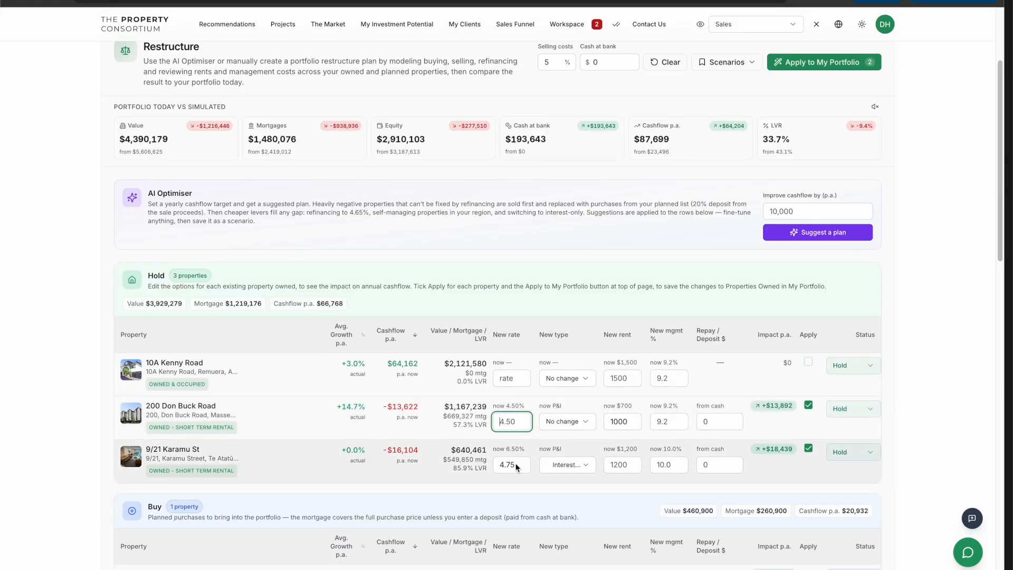
{"action": "left_click", "coordinate": [540, 486]}
{"action": "scroll", "coordinate": [471, 457], "scroll_direction": "down", "scroll_amount": 2}
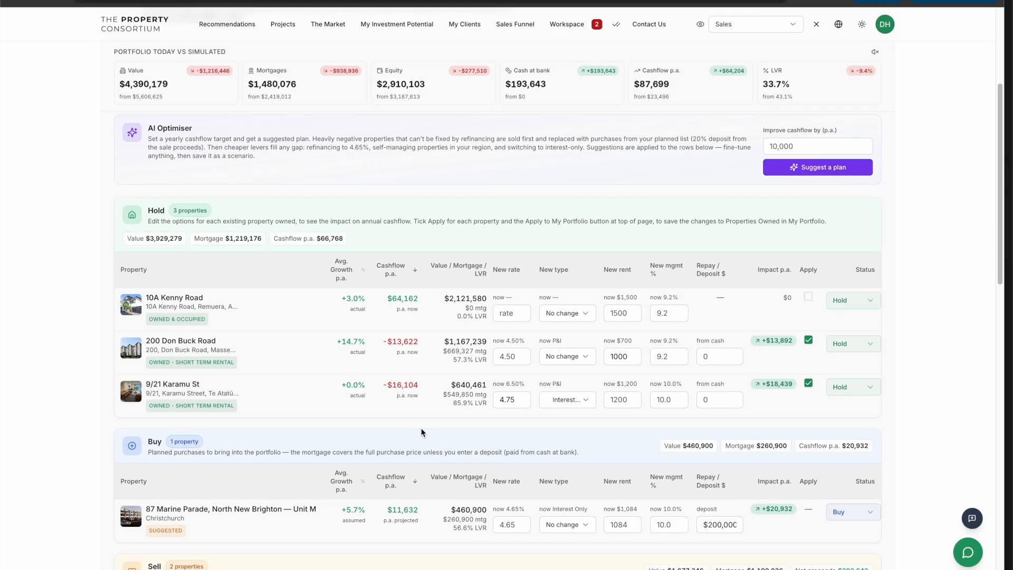
{"action": "scroll", "coordinate": [456, 380], "scroll_direction": "down", "scroll_amount": 3}
{"action": "scroll", "coordinate": [457, 375], "scroll_direction": "down", "scroll_amount": 5}
{"action": "scroll", "coordinate": [442, 373], "scroll_direction": "down", "scroll_amount": 5}
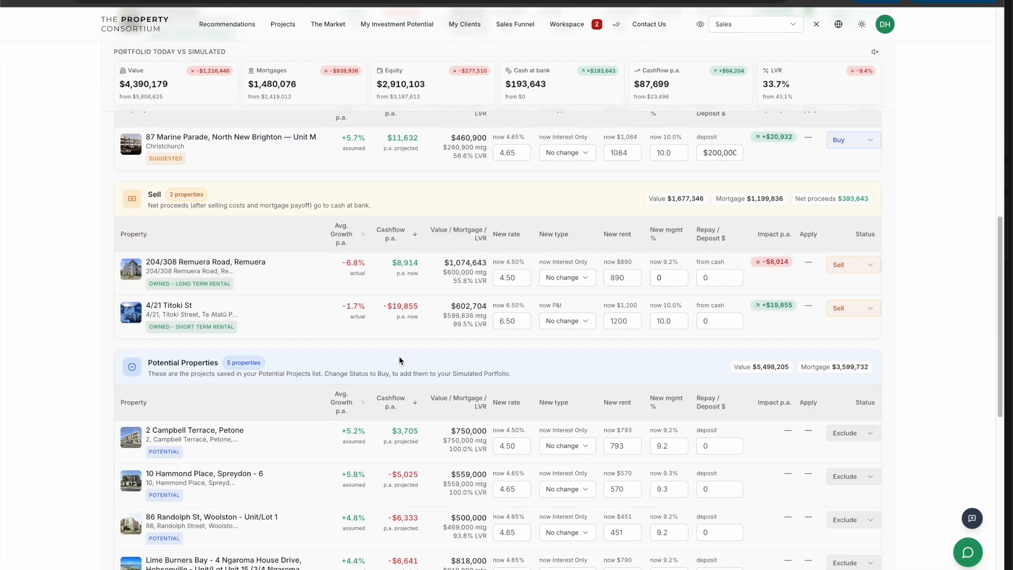
{"action": "scroll", "coordinate": [399, 361], "scroll_direction": "down", "scroll_amount": 4}
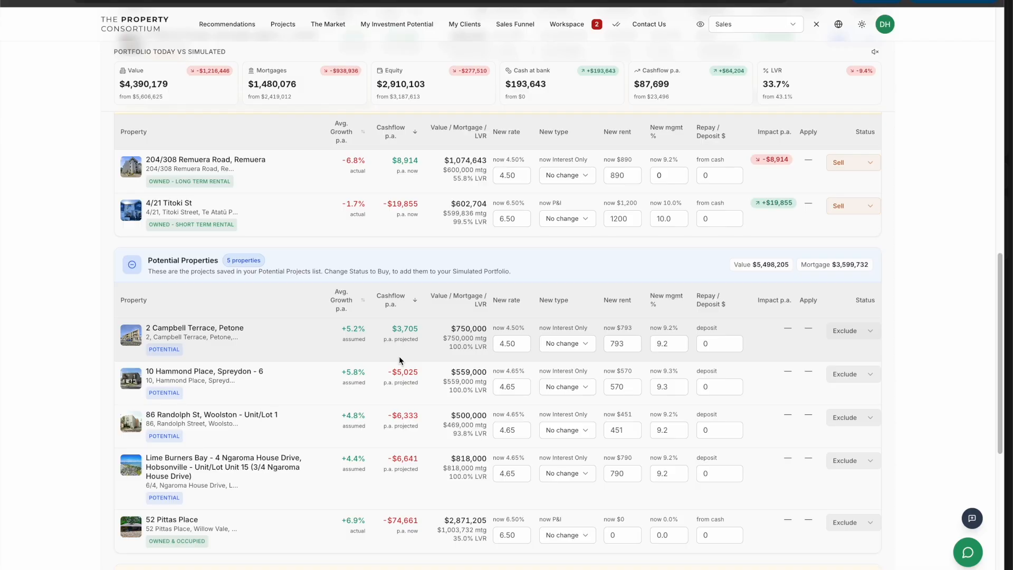
{"action": "scroll", "coordinate": [399, 356], "scroll_direction": "down", "scroll_amount": 8}
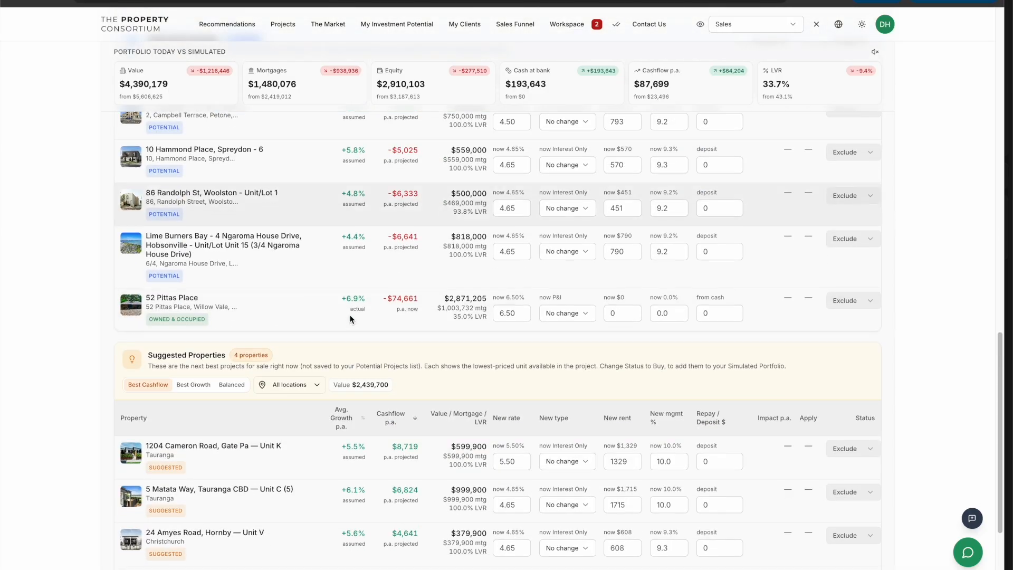
{"action": "scroll", "coordinate": [350, 319], "scroll_direction": "up", "scroll_amount": 5}
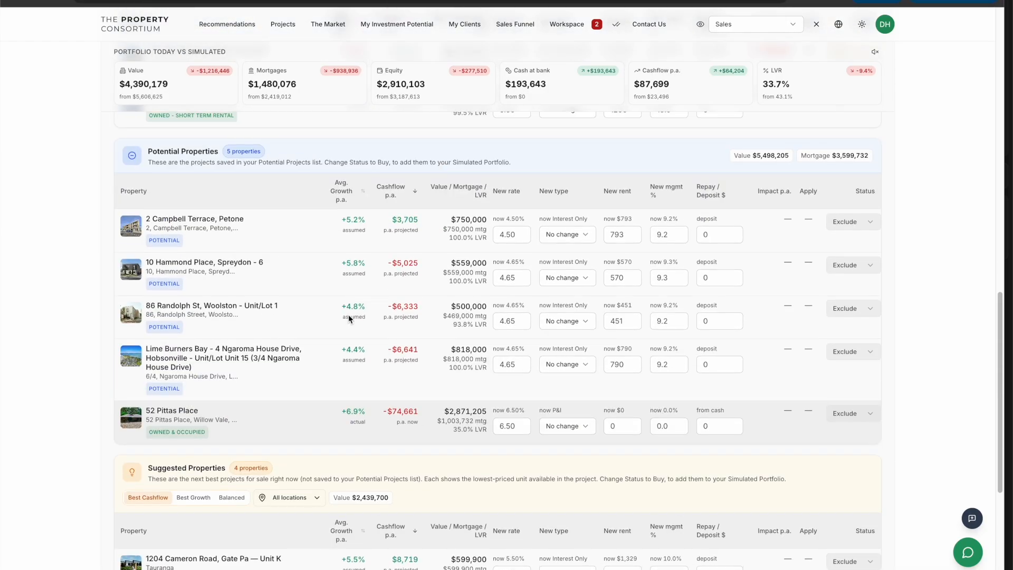
{"action": "scroll", "coordinate": [348, 315], "scroll_direction": "up", "scroll_amount": 20}
{"action": "scroll", "coordinate": [348, 318], "scroll_direction": "up", "scroll_amount": 4}
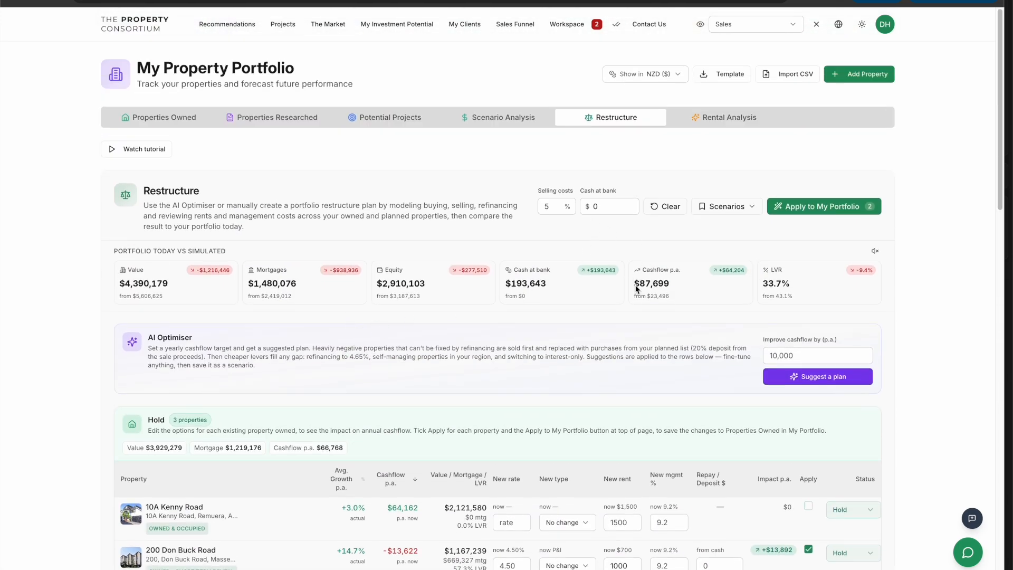
Clear all restructure settings
{"action": "left_click", "coordinate": [660, 211]}
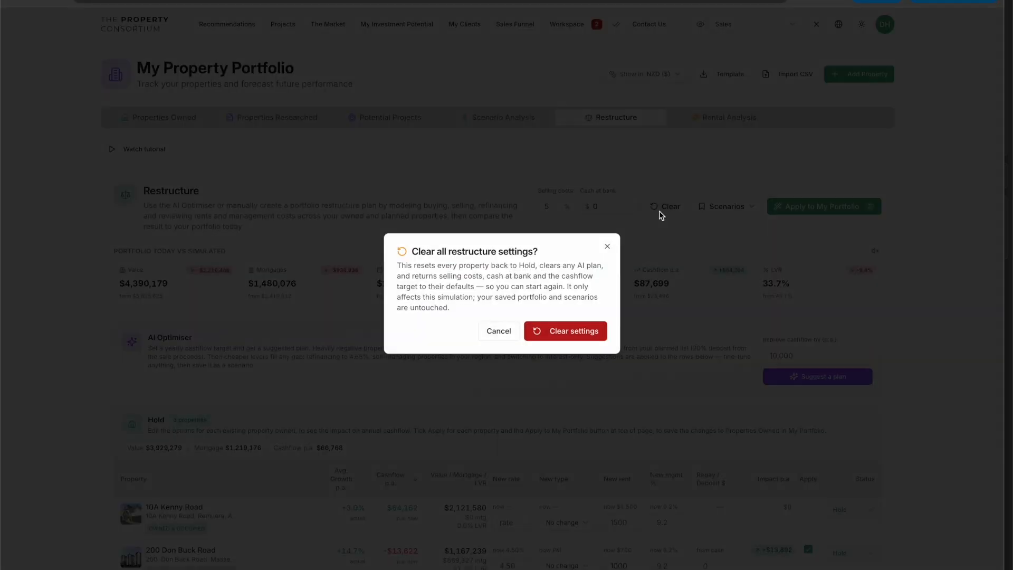
{"action": "left_click", "coordinate": [548, 328]}
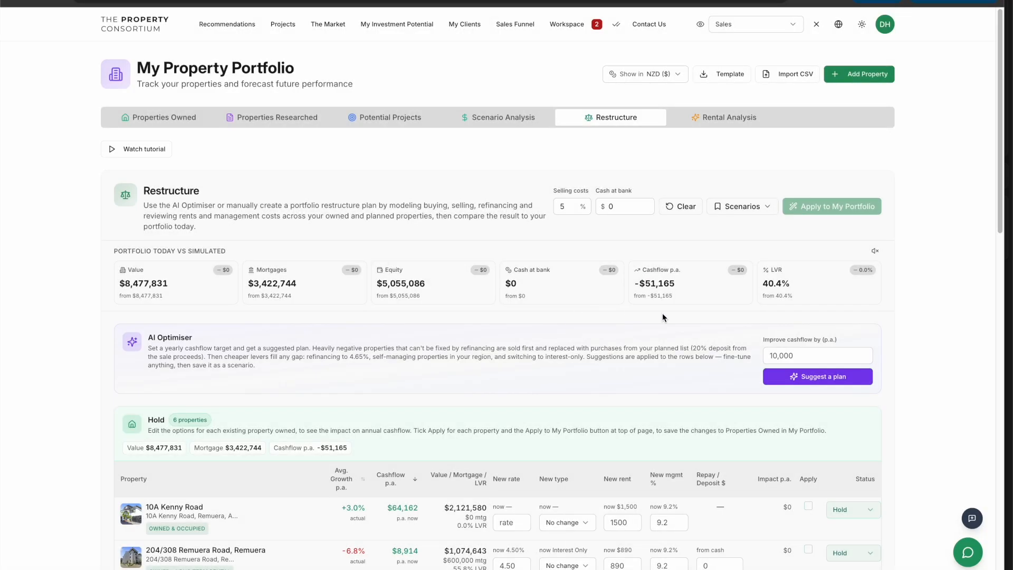
Set the AI Optimiser's cashflow improvement target to $50,000 and have it suggest a plan
{"action": "left_click", "coordinate": [813, 359]}
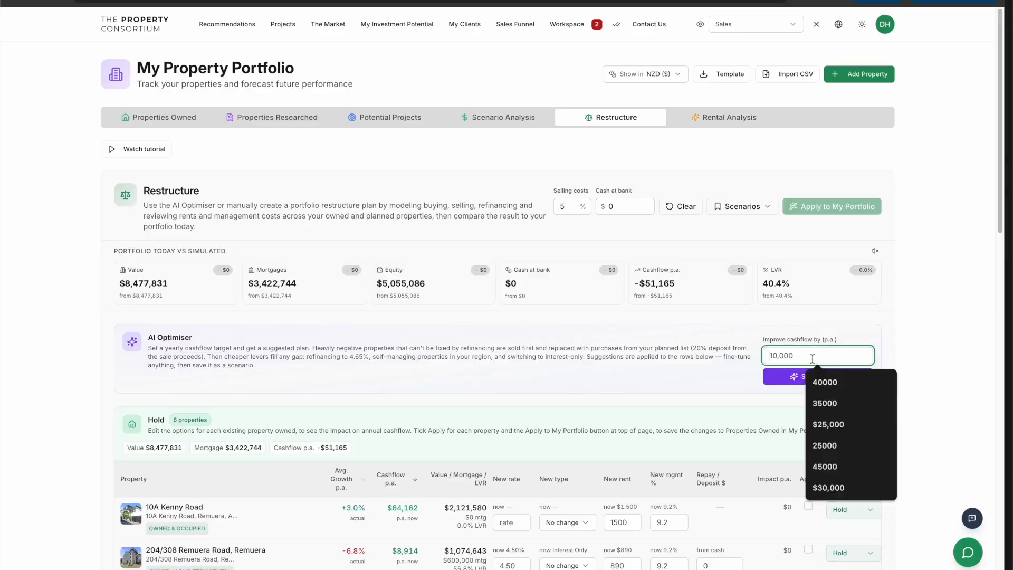
{"action": "type", "text": "500000"}
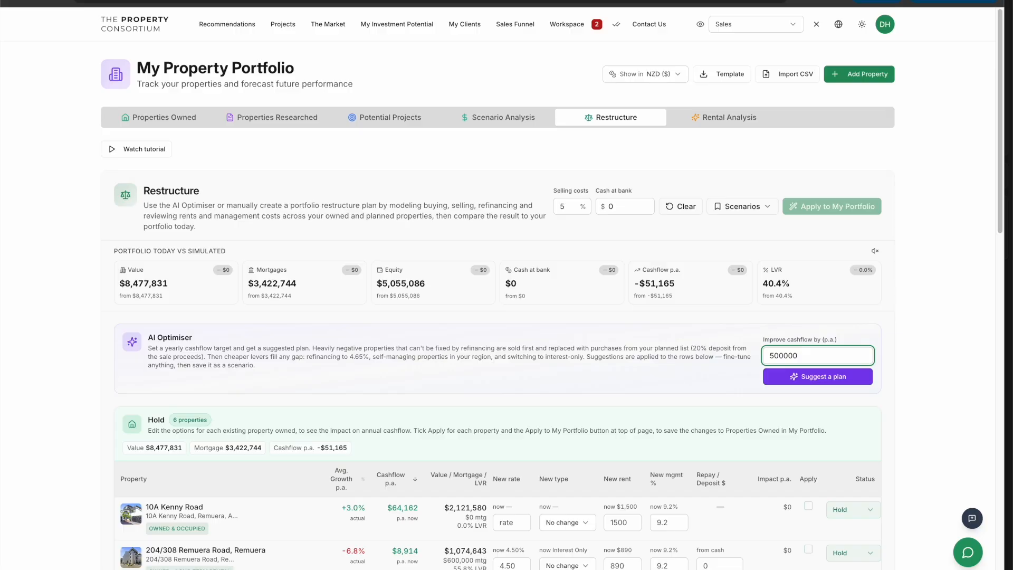
{"action": "key", "text": "Left"}
{"action": "left_click", "coordinate": [733, 381]}
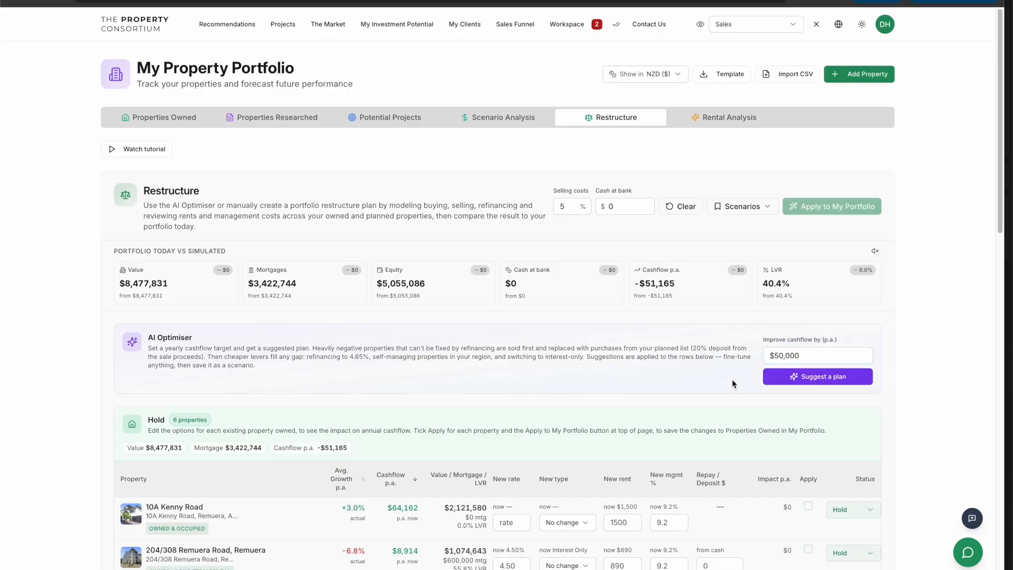
{"action": "left_click", "coordinate": [796, 377]}
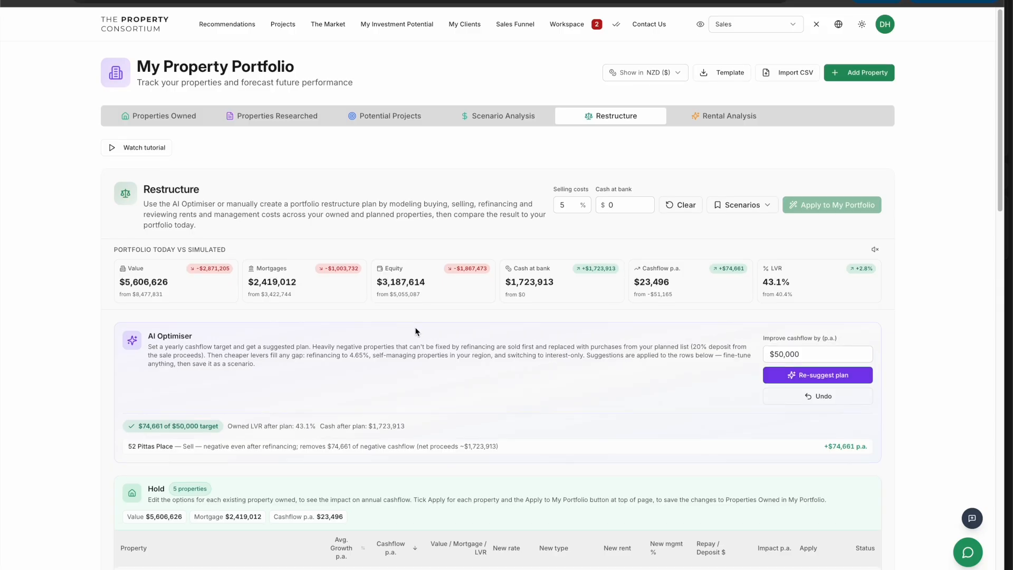
Review the suggested plan summary and its effect on the simulated portfolio figures
{"action": "scroll", "coordinate": [416, 327], "scroll_direction": "down", "scroll_amount": 2}
{"action": "scroll", "coordinate": [264, 337], "scroll_direction": "down", "scroll_amount": 1}
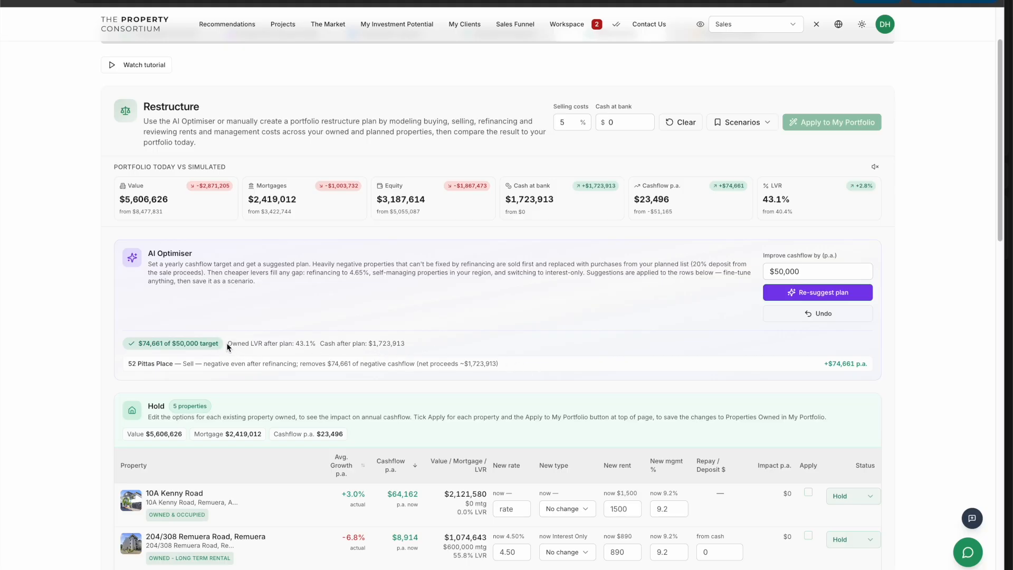
{"action": "scroll", "coordinate": [325, 354], "scroll_direction": "up", "scroll_amount": 3}
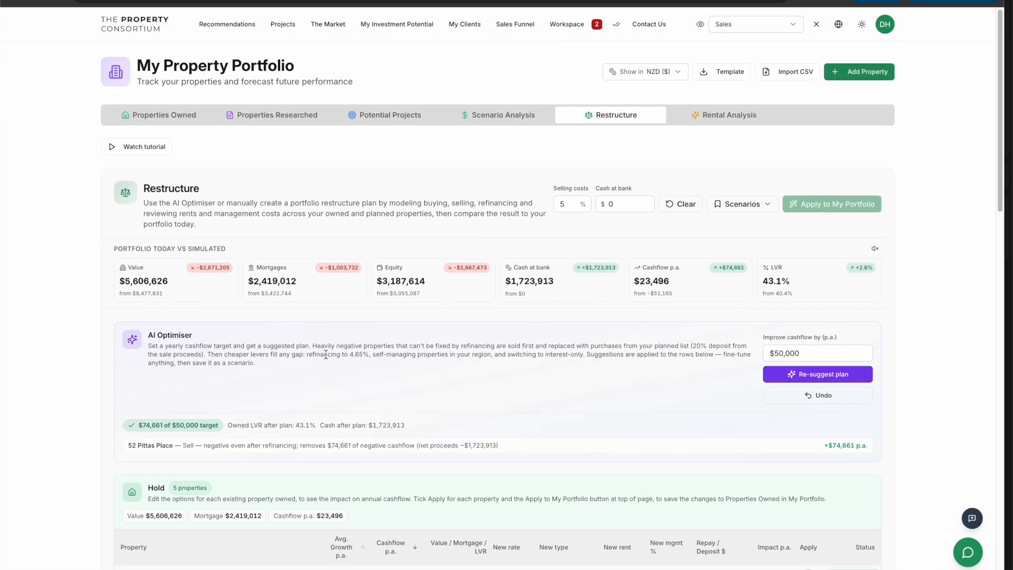
{"action": "scroll", "coordinate": [326, 354], "scroll_direction": "up", "scroll_amount": 1}
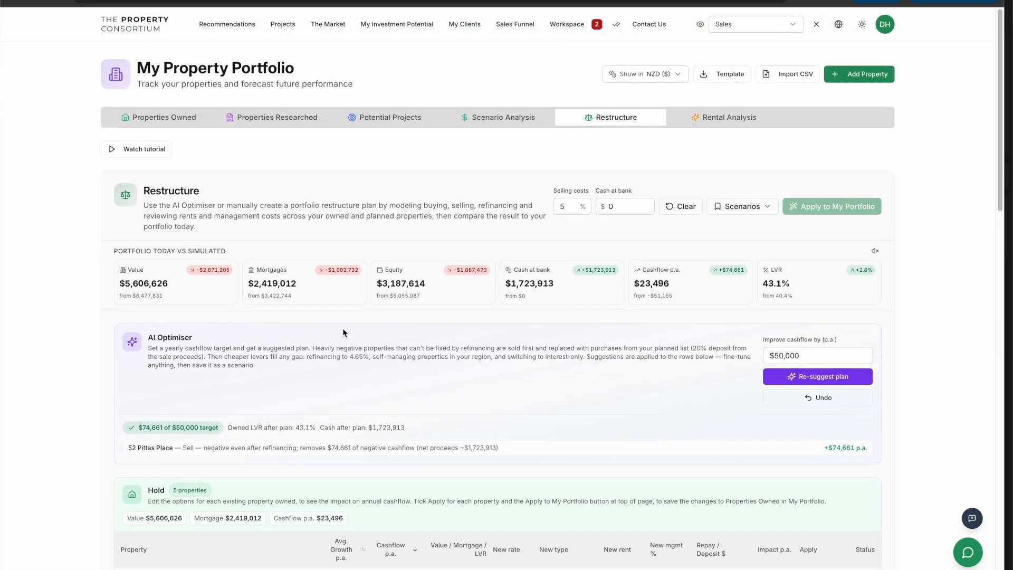